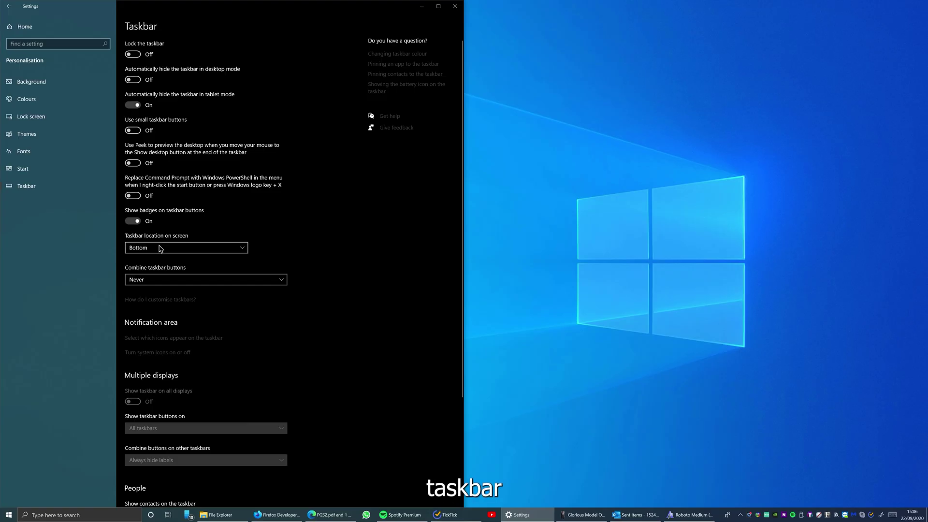
# - Enable small taskbar buttons, show hidden tray icons, minimize Downloads, and middle-click-close Edge and Copilot
pyautogui.click(136, 132)
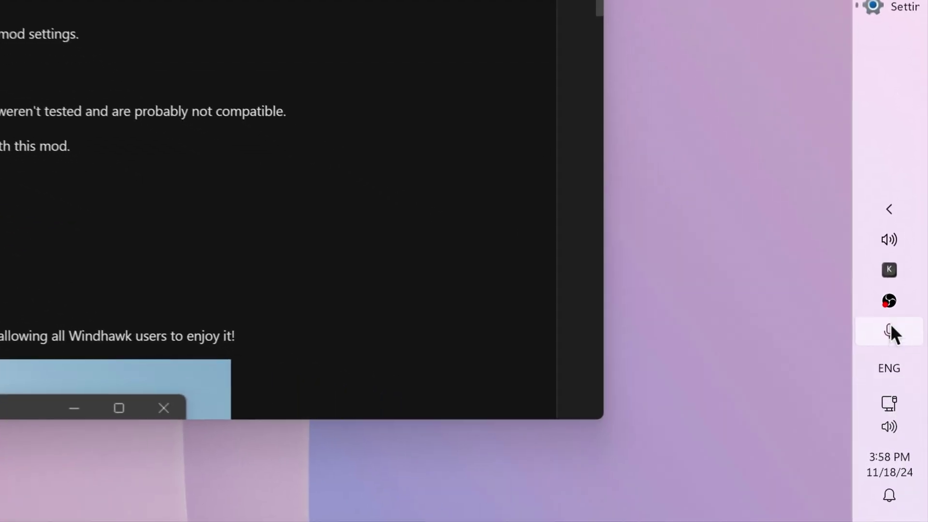
pyautogui.click(888, 203)
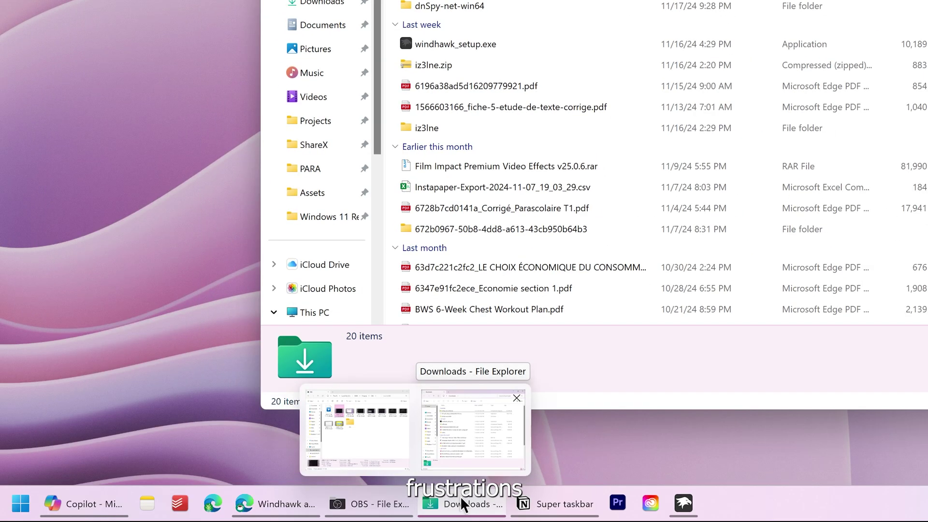
pyautogui.click(461, 498)
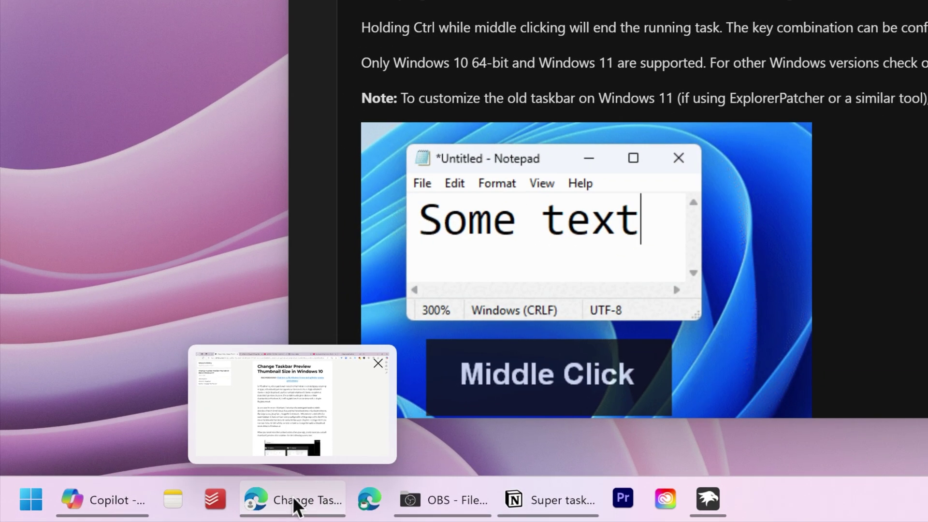
pyautogui.middleClick(292, 497)
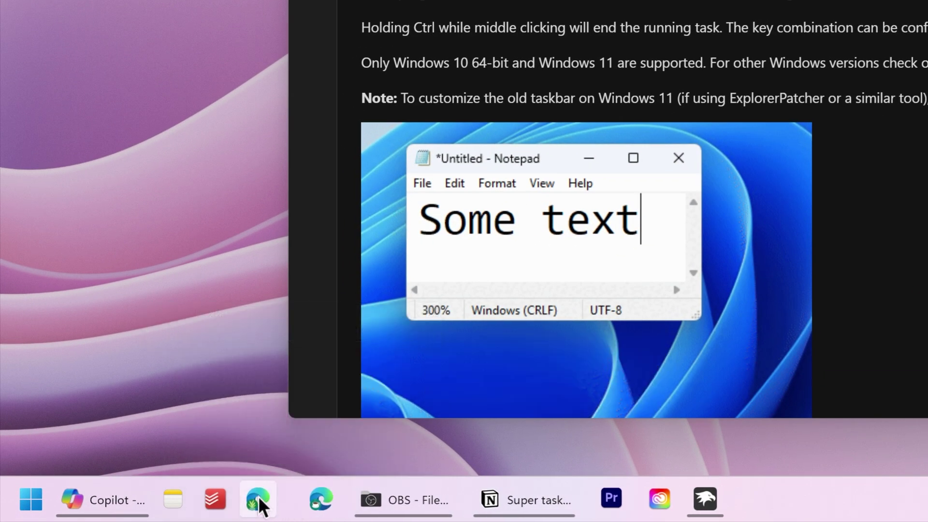
pyautogui.middleClick(121, 504)
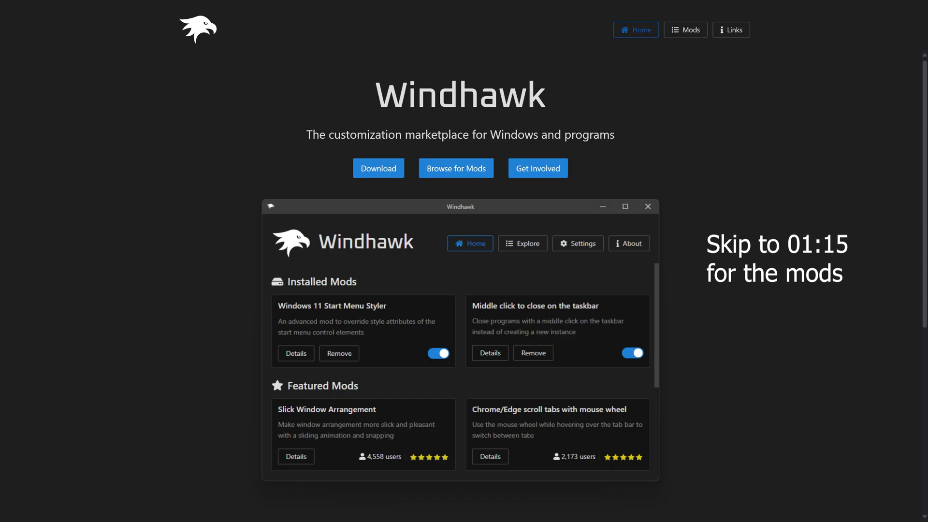
# - Start downloading the Windhawk installer from windhawk.net
pyautogui.click(390, 172)
pyautogui.scroll(-1, 389, 172)
pyautogui.scroll(-1, 464, 261)
pyautogui.scroll(-2, 464, 262)
pyautogui.scroll(-2, 464, 261)
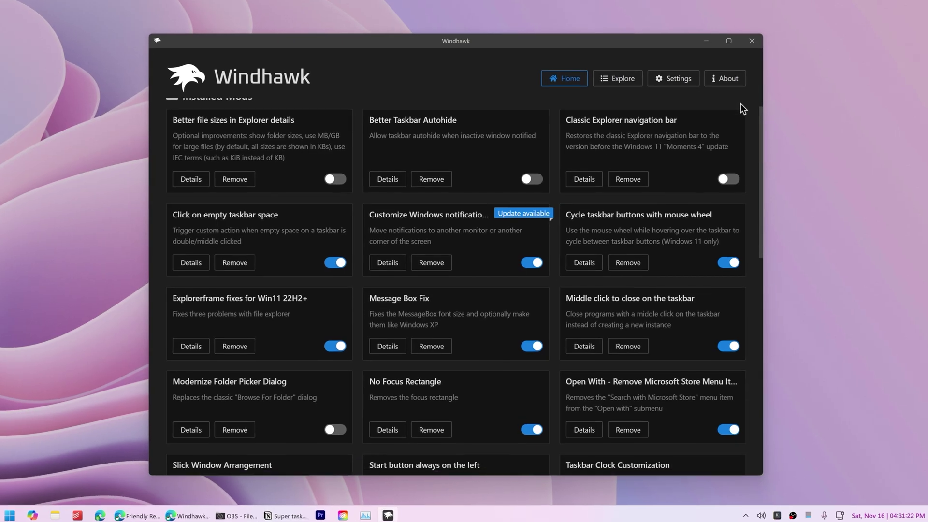
pyautogui.scroll(-1, 740, 103)
pyautogui.scroll(-2, 759, 97)
pyautogui.scroll(-1, 768, 93)
pyautogui.scroll(-1, 772, 90)
pyautogui.scroll(-2, 772, 90)
pyautogui.scroll(-1, 772, 90)
pyautogui.scroll(-2, 773, 91)
pyautogui.scroll(-1, 772, 91)
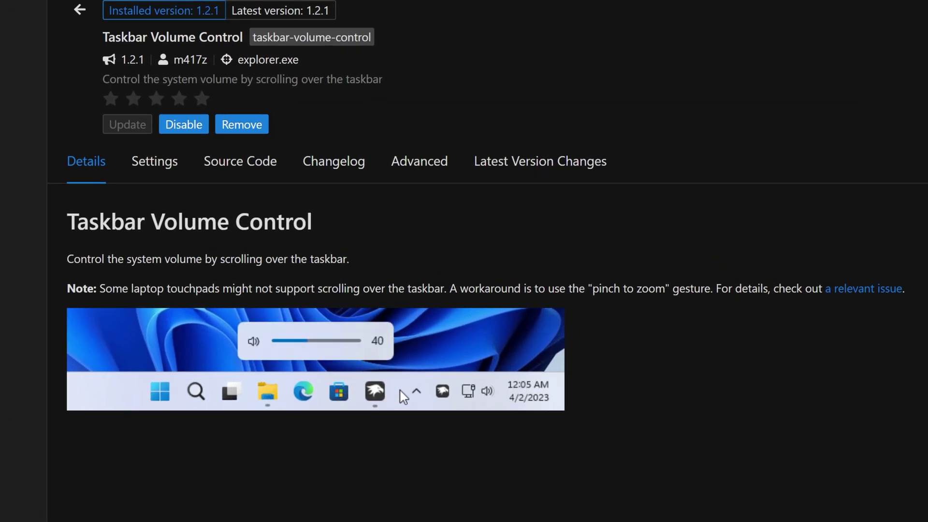
# - Set the Taskbar Volume Control indicator style to Windows 10
pyautogui.click(159, 179)
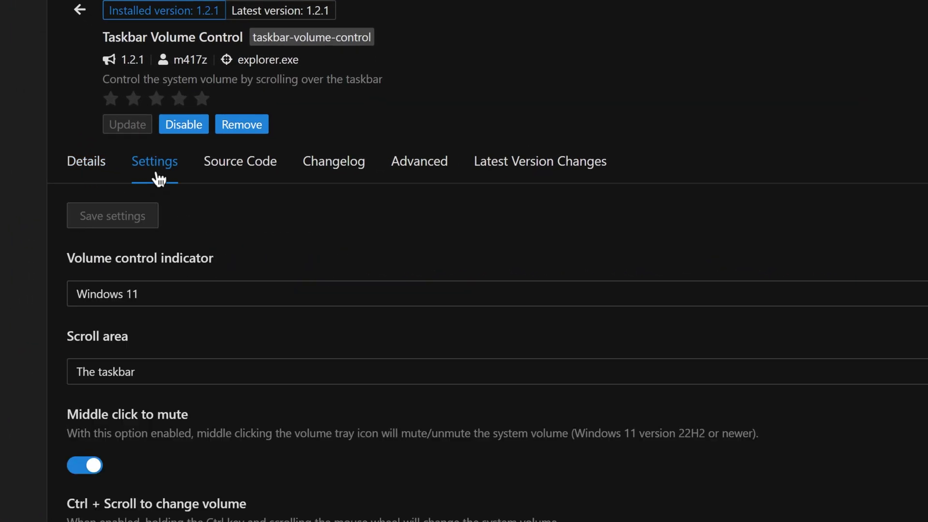
pyautogui.click(148, 294)
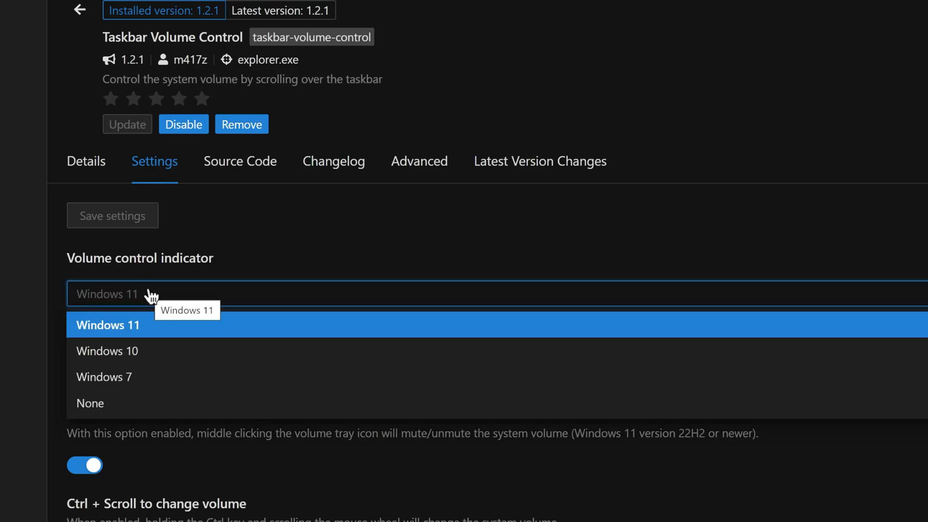
pyautogui.click(139, 361)
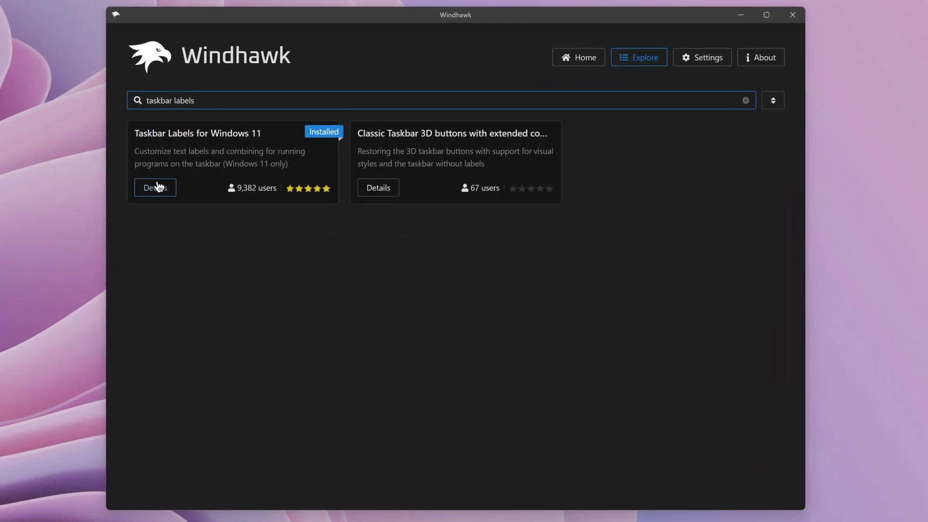
# - Set the Taskbar Labels for Windows 11 mode to 'Show labels, don't combine taskbar buttons'
pyautogui.click(159, 188)
pyautogui.scroll(-2, 156, 187)
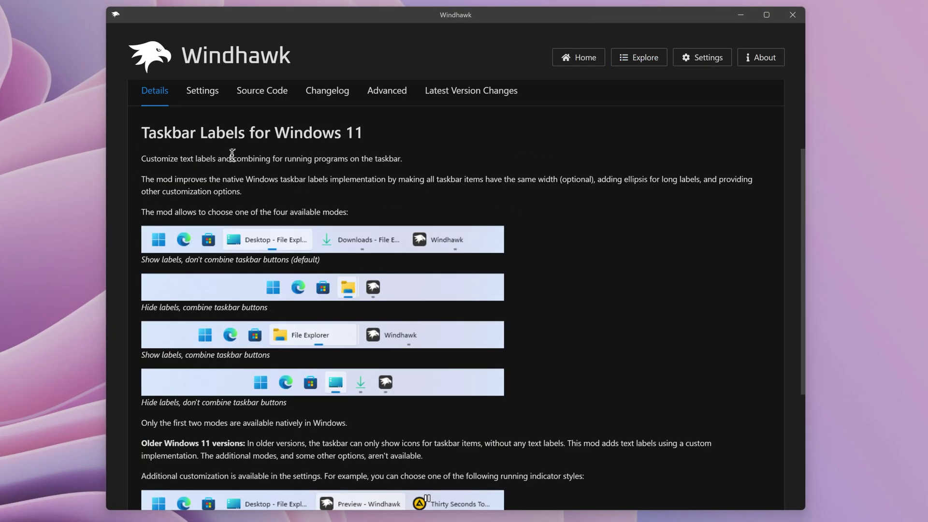
pyautogui.click(195, 103)
pyautogui.click(194, 319)
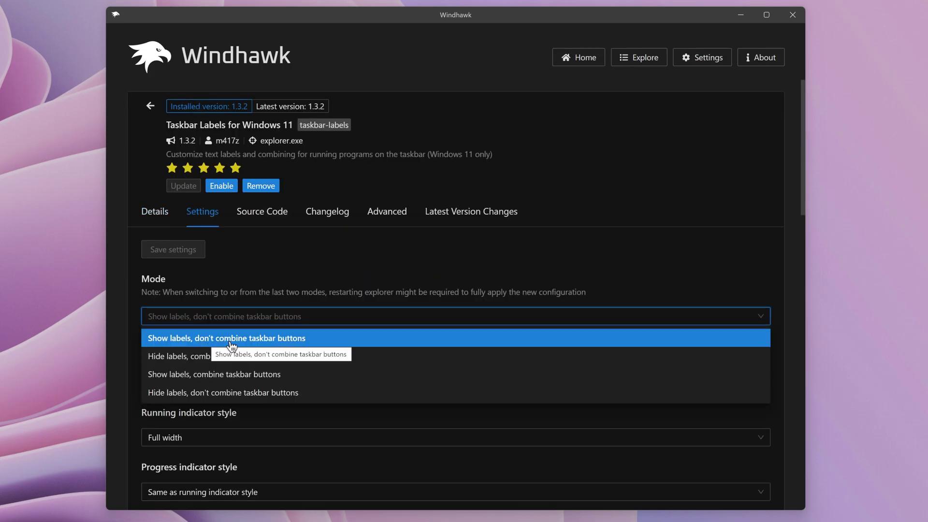
pyautogui.click(305, 291)
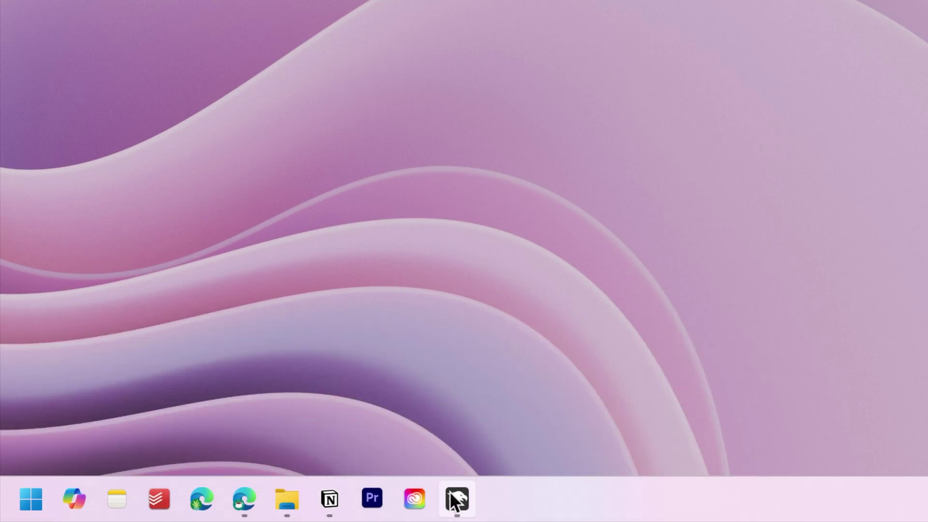
pyautogui.moveTo(456, 499)
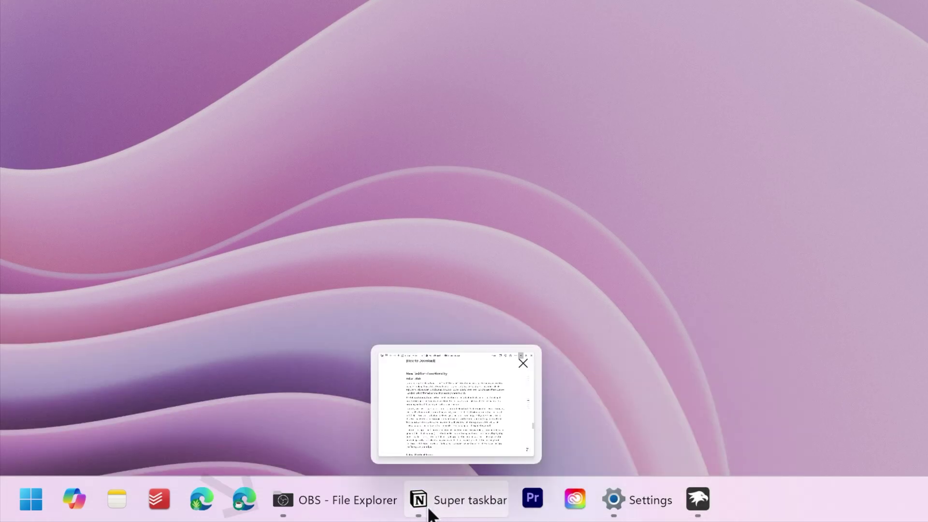
# - Bring Windhawk back and set the running indicator style to Full width
pyautogui.click(290, 517)
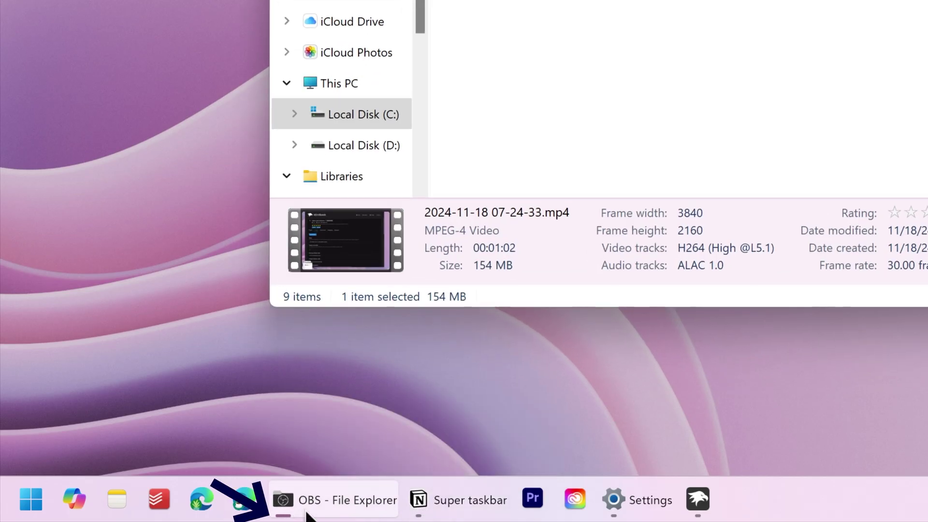
pyautogui.click(339, 517)
pyautogui.click(713, 510)
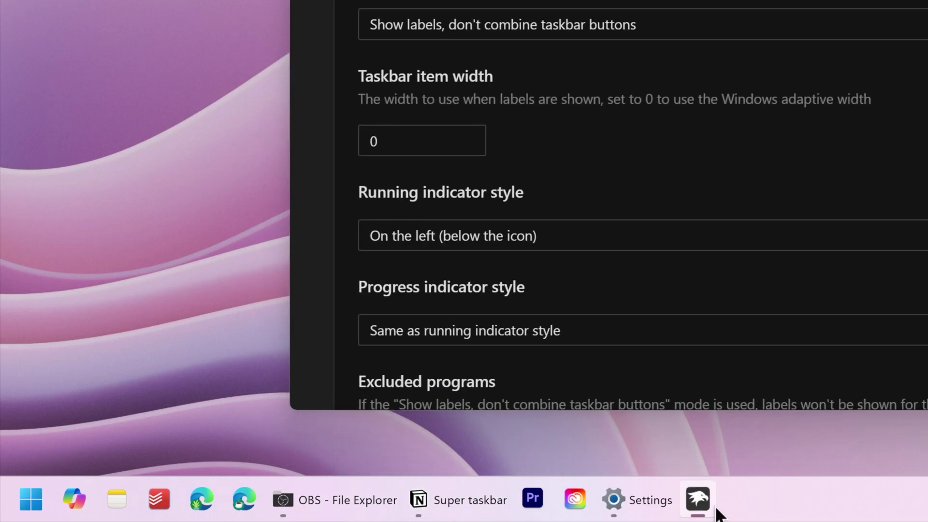
pyautogui.click(612, 246)
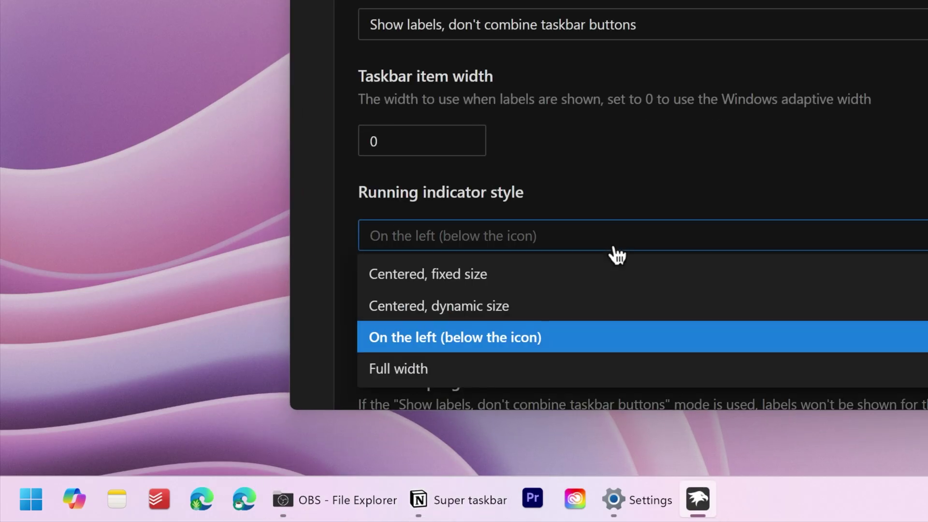
pyautogui.click(610, 369)
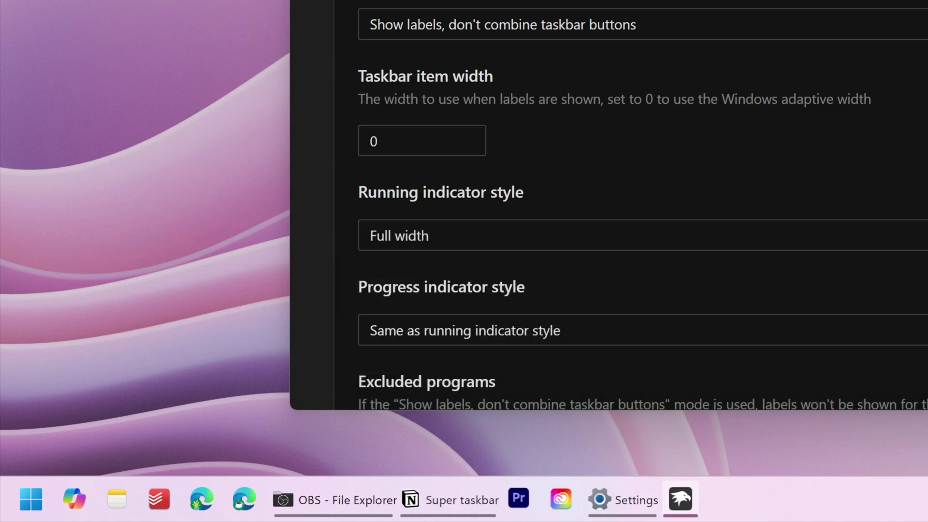
# - Restore and minimize Windows Settings, Windhawk and Downloads to preview the full-width indicators
pyautogui.click(630, 500)
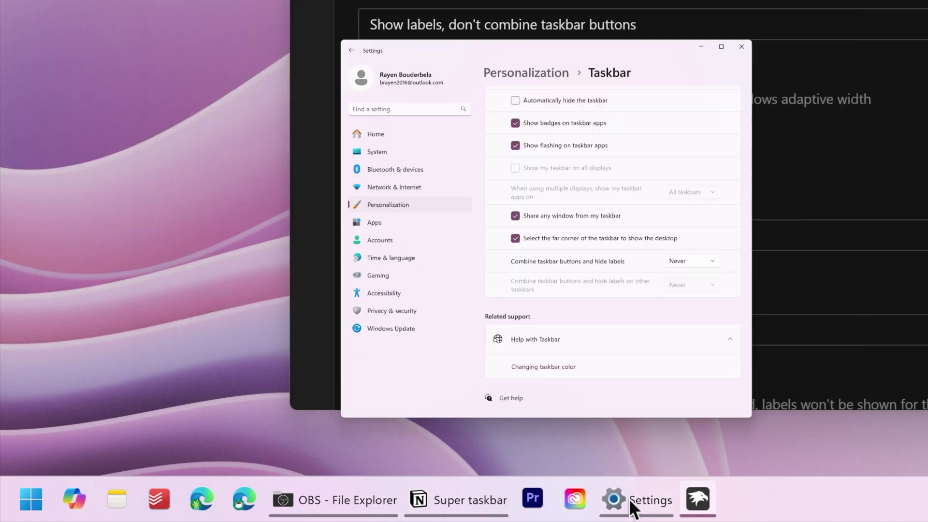
pyautogui.click(629, 499)
pyautogui.click(697, 501)
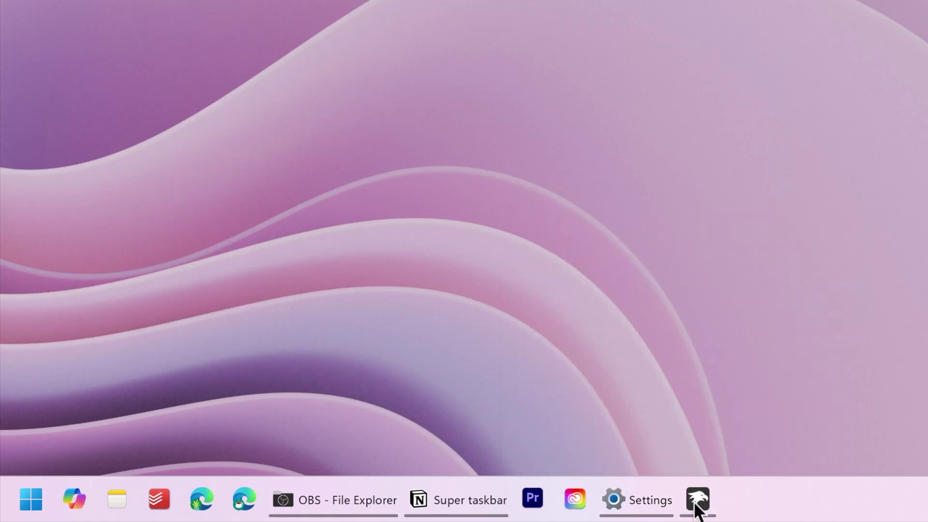
pyautogui.click(696, 502)
pyautogui.scroll(-5, 357, 186)
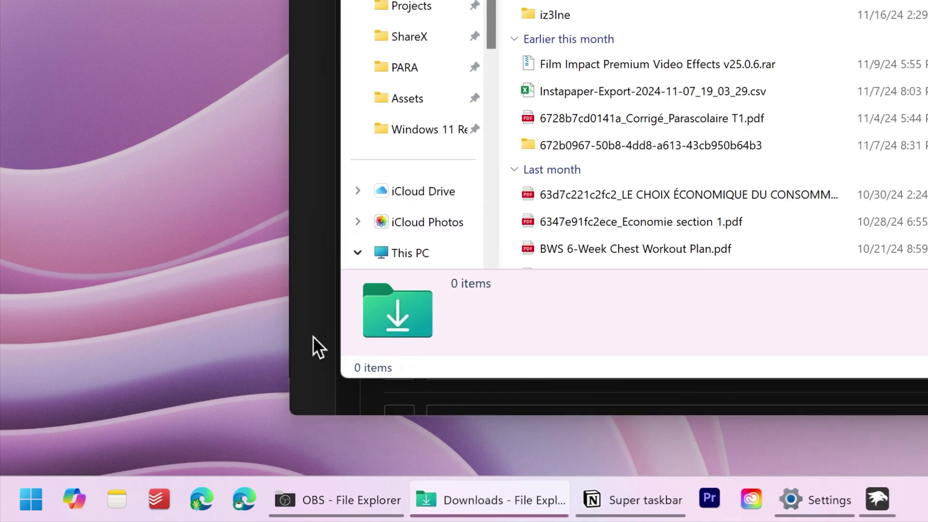
pyautogui.click(445, 498)
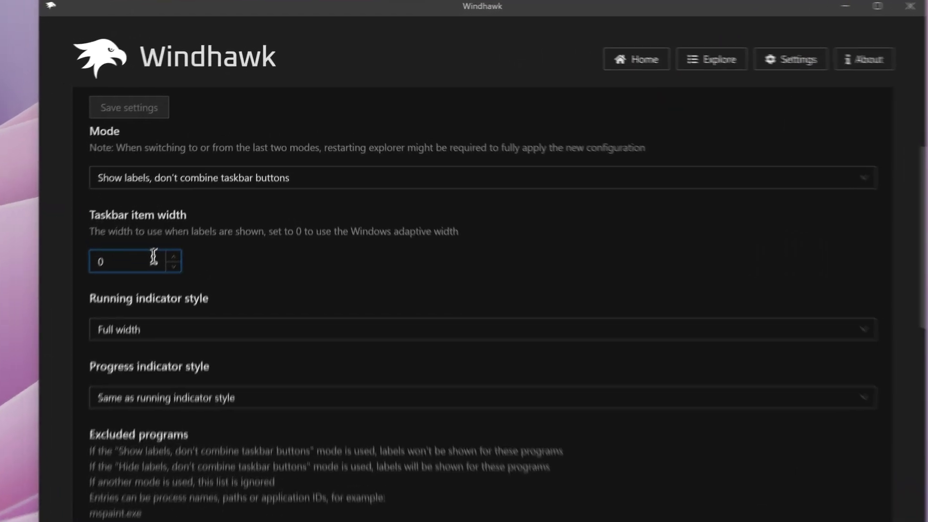
# - Set taskbar item width to 120 and maximum item width to 176, then save
pyautogui.press('BackSpace')
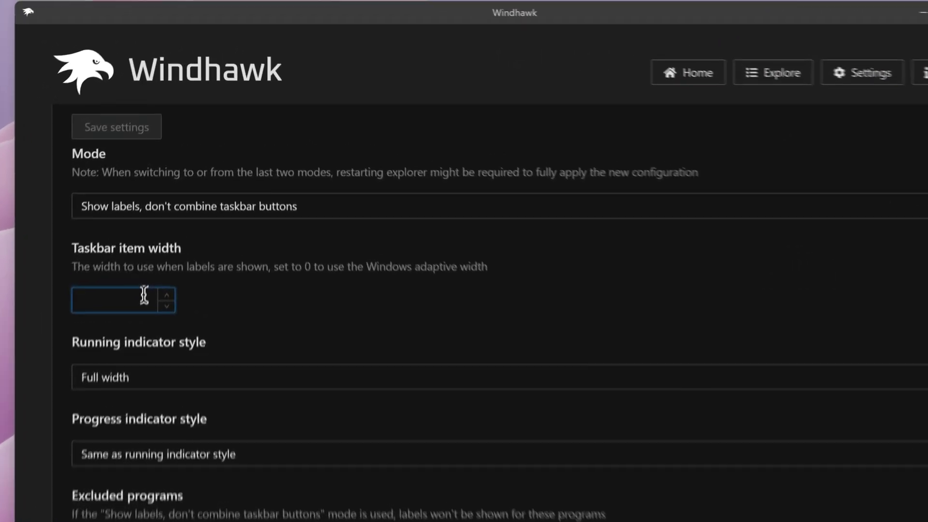
pyautogui.write('120')
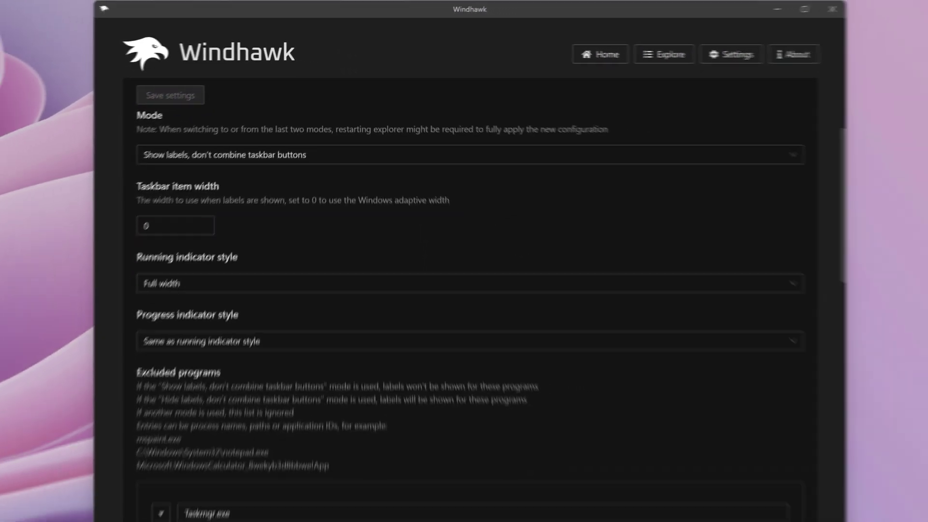
pyautogui.scroll(-5, 254, 215)
pyautogui.scroll(-3, 253, 215)
pyautogui.scroll(-3, 253, 215)
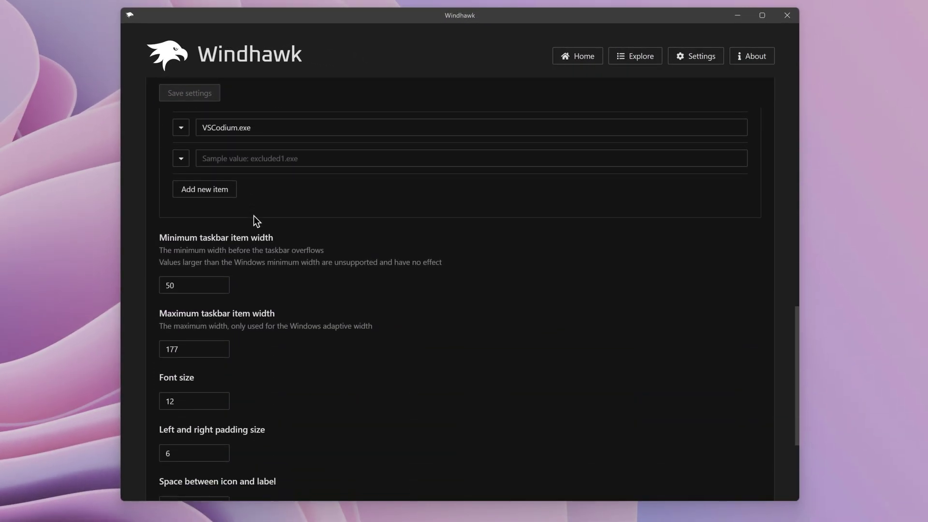
pyautogui.scroll(-1, 254, 215)
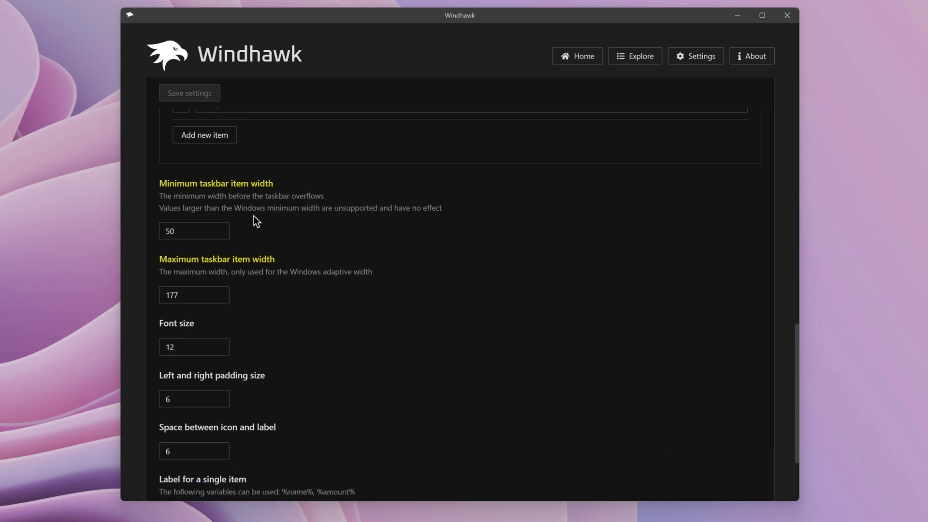
pyautogui.doubleClick(165, 292)
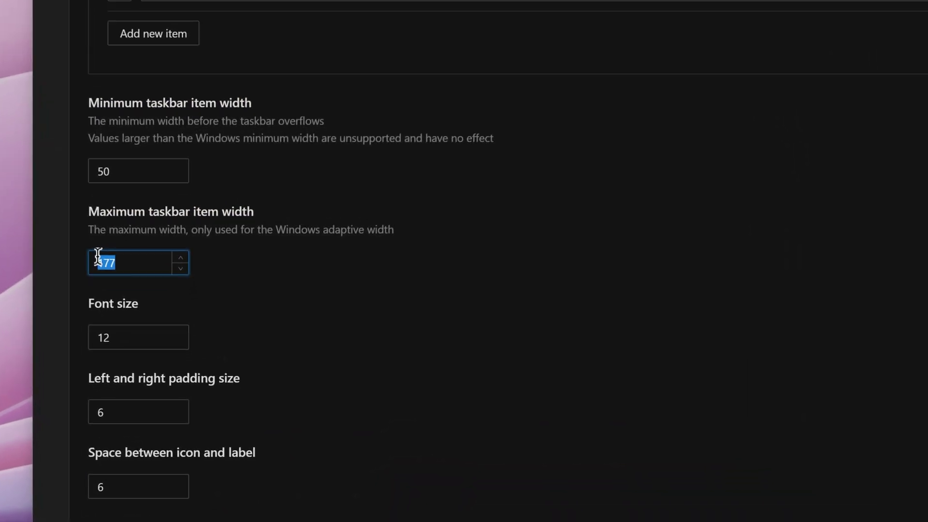
pyautogui.write('120')
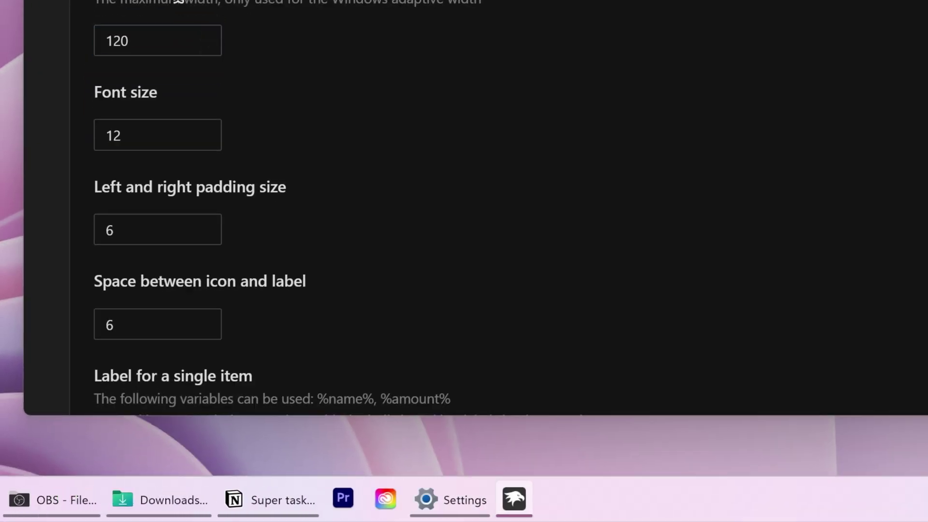
pyautogui.doubleClick(167, 41)
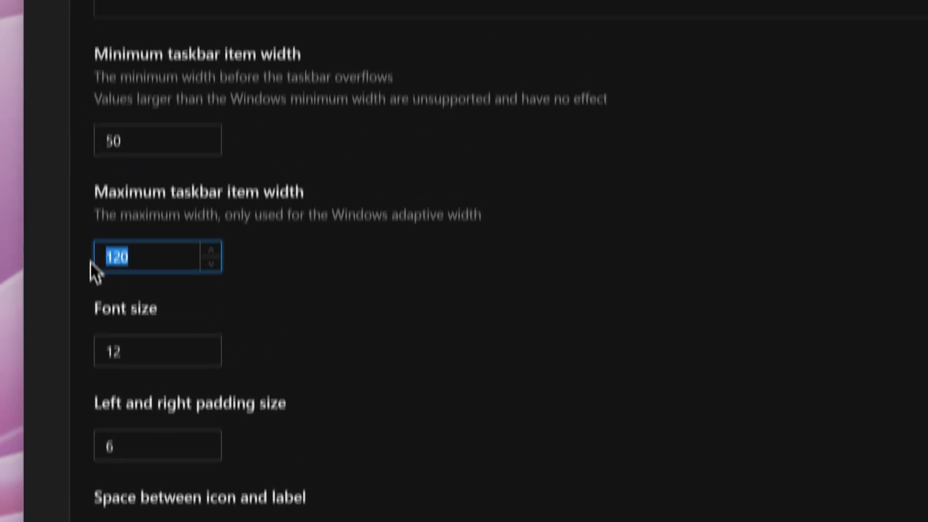
pyautogui.write('176')
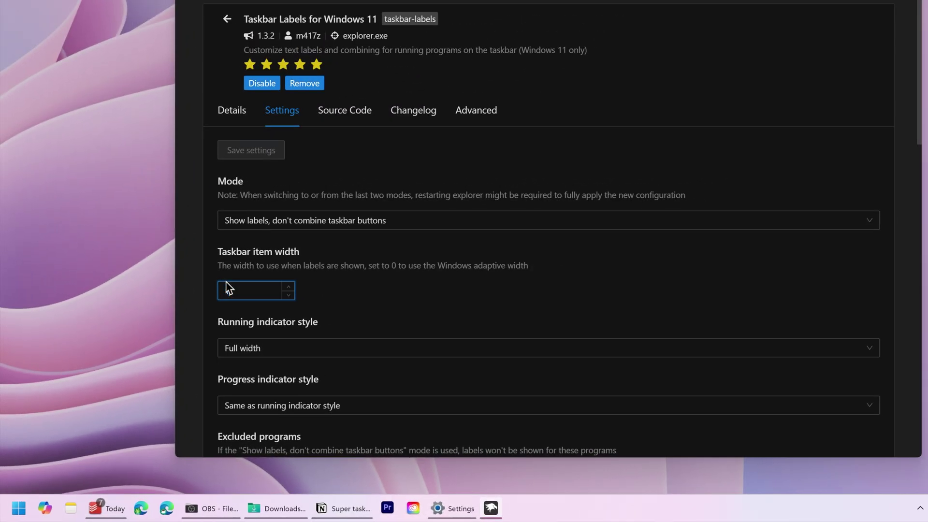
pyautogui.write('120')
pyautogui.click(253, 154)
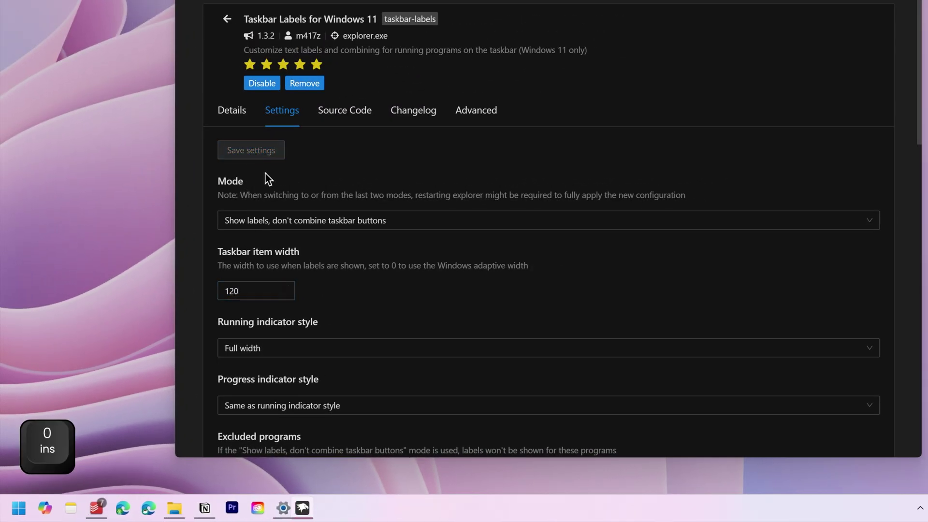
pyautogui.moveTo(108, 508)
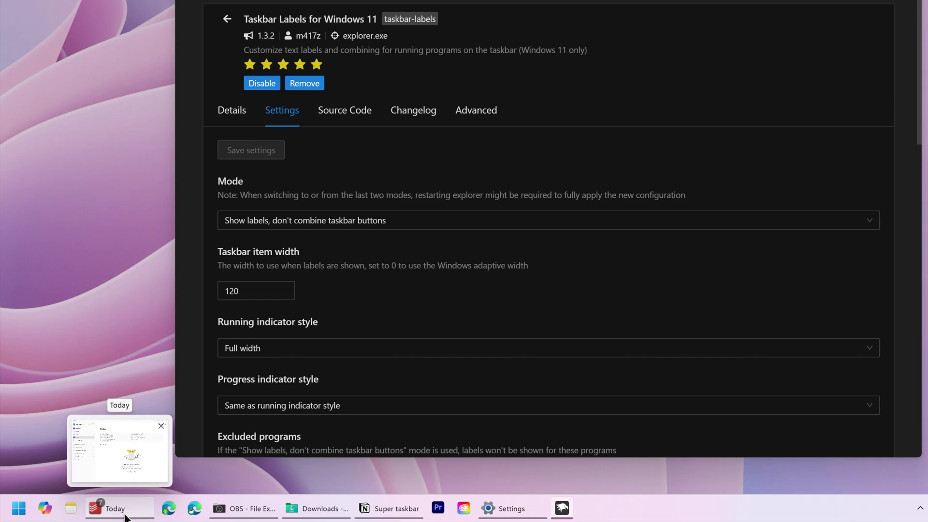
# - Show the desktop and launch Task Manager from the taskbar context menu
pyautogui.press('super+d')
pyautogui.rightClick(526, 508)
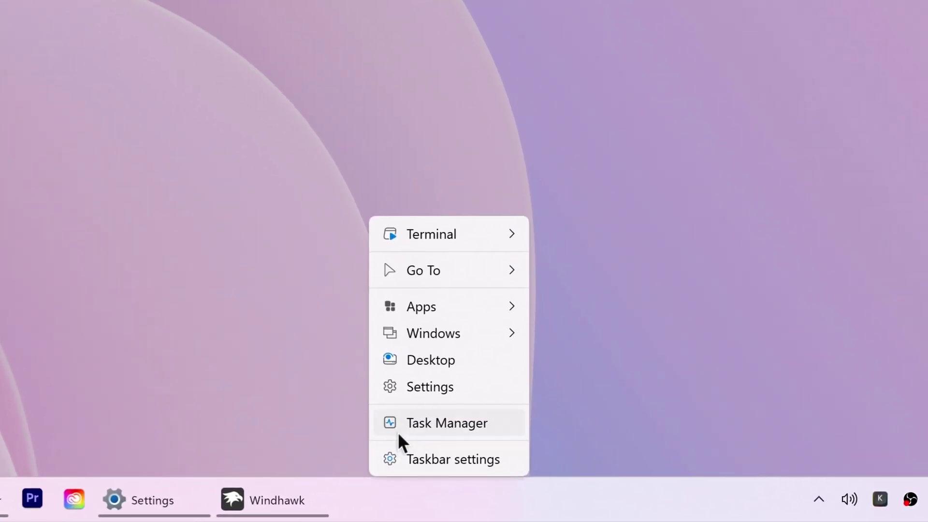
pyautogui.click(427, 435)
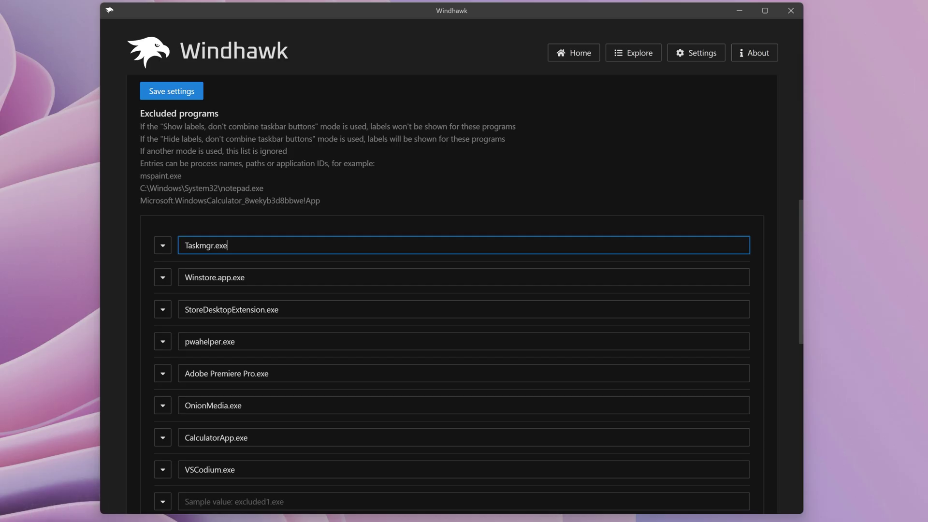
# - Open the Properties of Taskmgr.exe from Task Manager's Details view
pyautogui.click(174, 148)
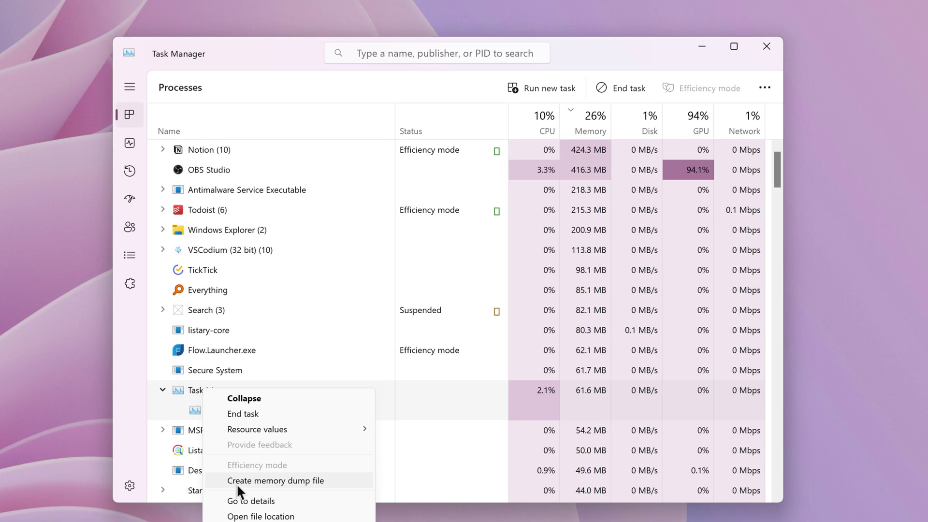
pyautogui.click(238, 500)
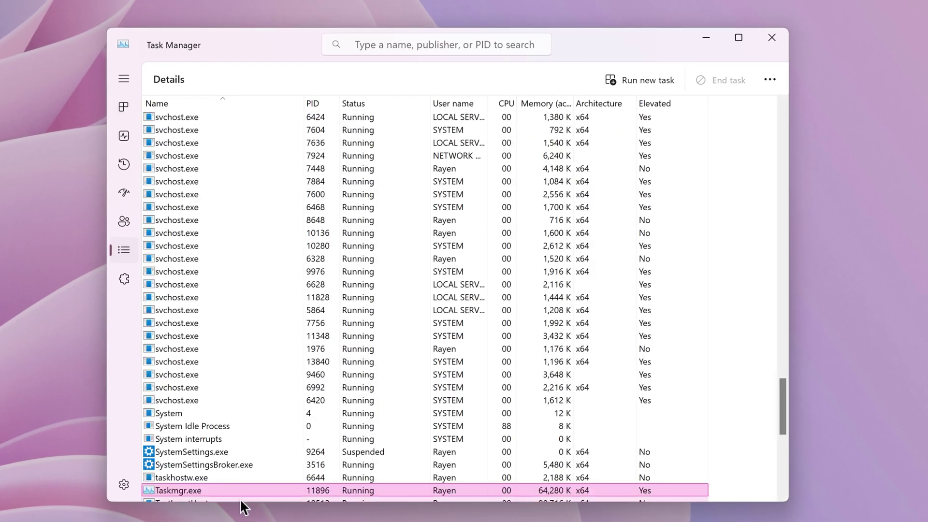
pyautogui.scroll(-2, 193, 402)
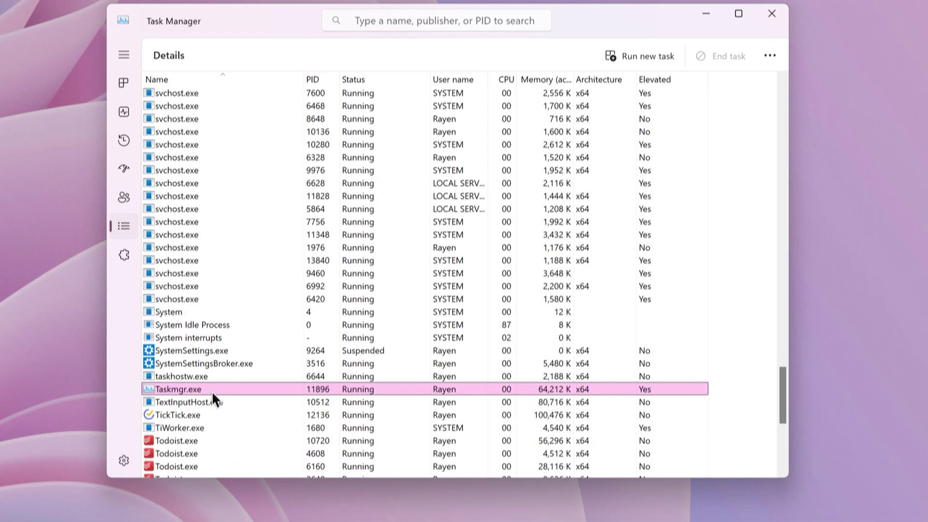
pyautogui.rightClick(218, 415)
pyautogui.click(254, 487)
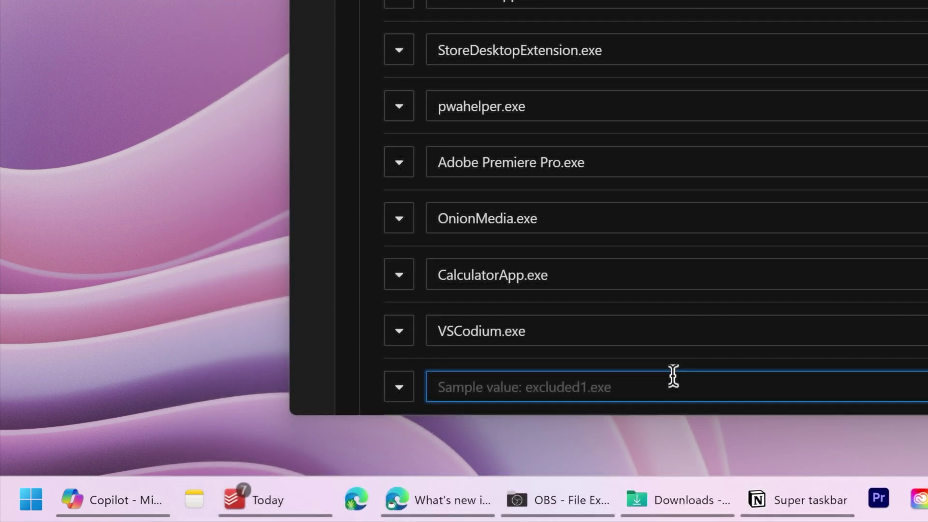
# - Paste msedge.exe into the new Excluded programs entry
pyautogui.write('msedge.exe')
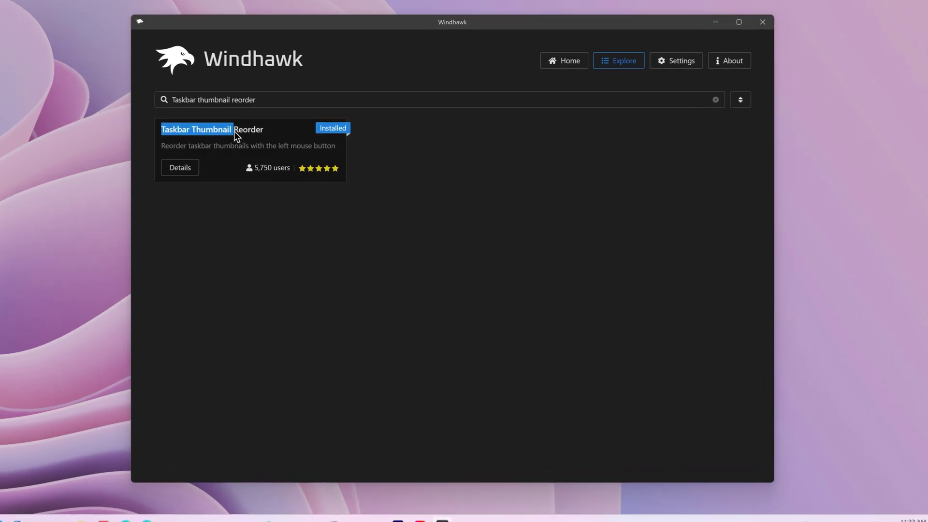
# - Highlight the Taskbar Thumbnail Reorder title, then reorder the OBS, Windhawk and Downloads thumbnails
pyautogui.moveTo(138, 129); pyautogui.dragTo(250, 131)
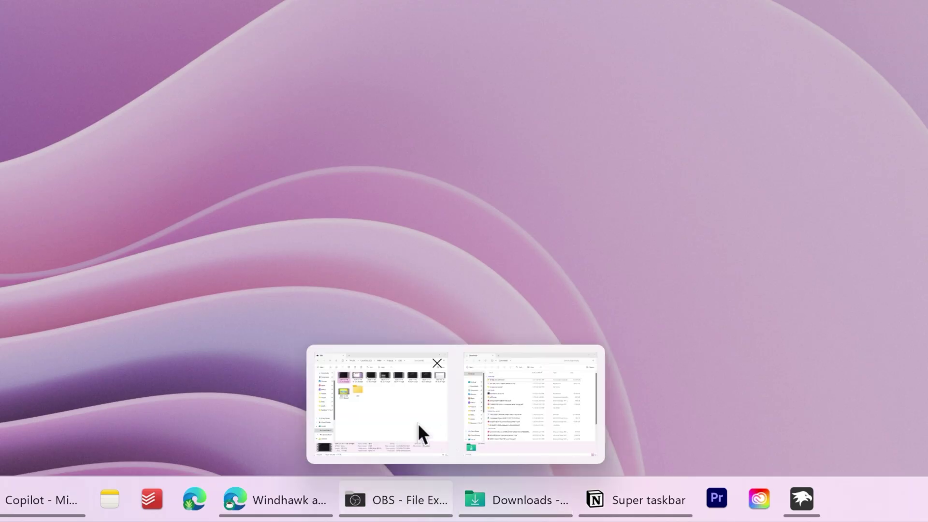
pyautogui.moveTo(417, 422); pyautogui.dragTo(499, 403)
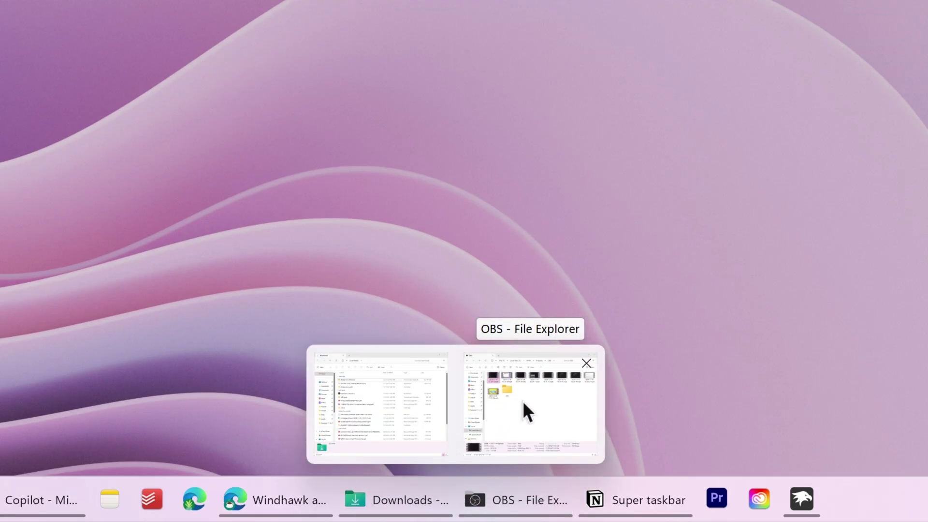
pyautogui.moveTo(274, 500)
pyautogui.moveTo(268, 428)
pyautogui.mouseDown()
pyautogui.moveTo(369, 423)
pyautogui.moveTo(202, 424)
pyautogui.mouseUp()
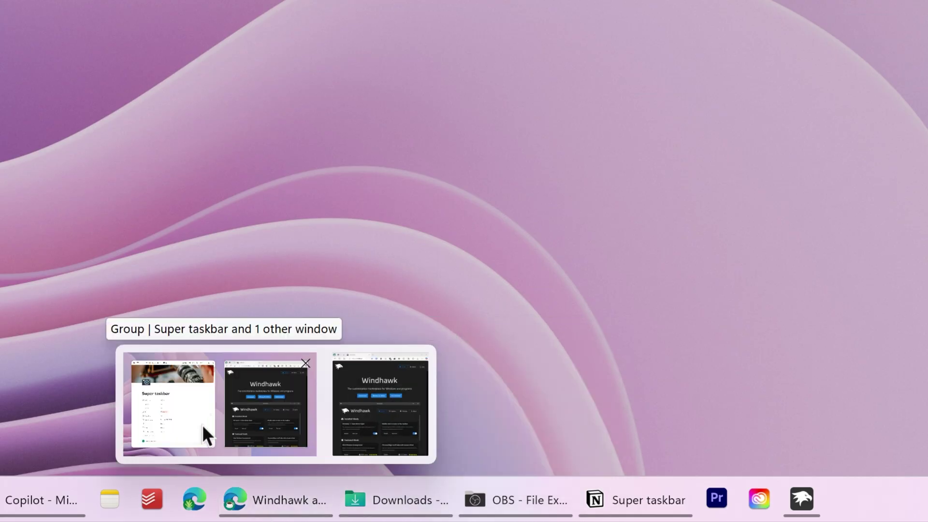
pyautogui.moveTo(383, 418)
pyautogui.mouseDown()
pyautogui.moveTo(523, 419)
pyautogui.moveTo(375, 435)
pyautogui.moveTo(464, 441)
pyautogui.moveTo(431, 513)
pyautogui.moveTo(629, 516)
pyautogui.moveTo(477, 514)
pyautogui.moveTo(429, 498)
pyautogui.moveTo(472, 498)
pyautogui.moveTo(437, 506)
pyautogui.moveTo(518, 500)
pyautogui.mouseUp()
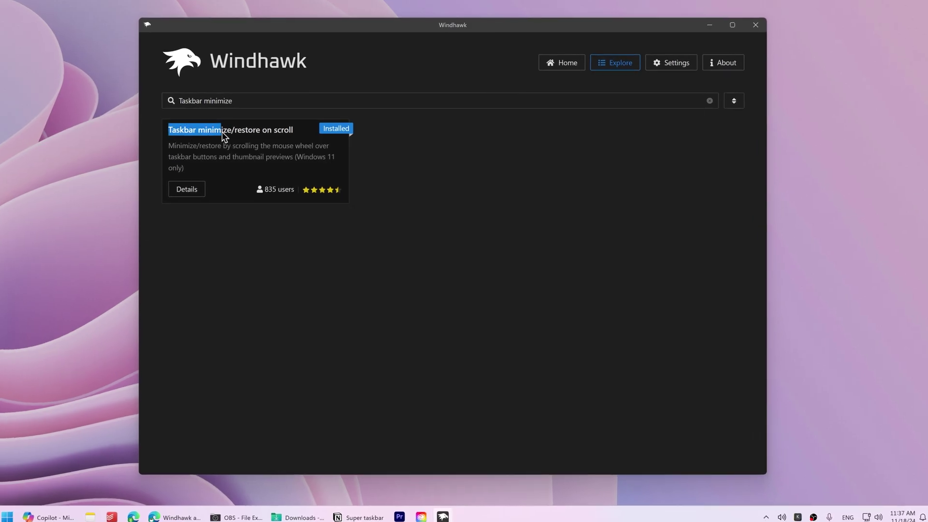
# - Highlight the Taskbar minimize/restore on scroll title and bring up the OBS folder window
pyautogui.moveTo(223, 132); pyautogui.dragTo(273, 131)
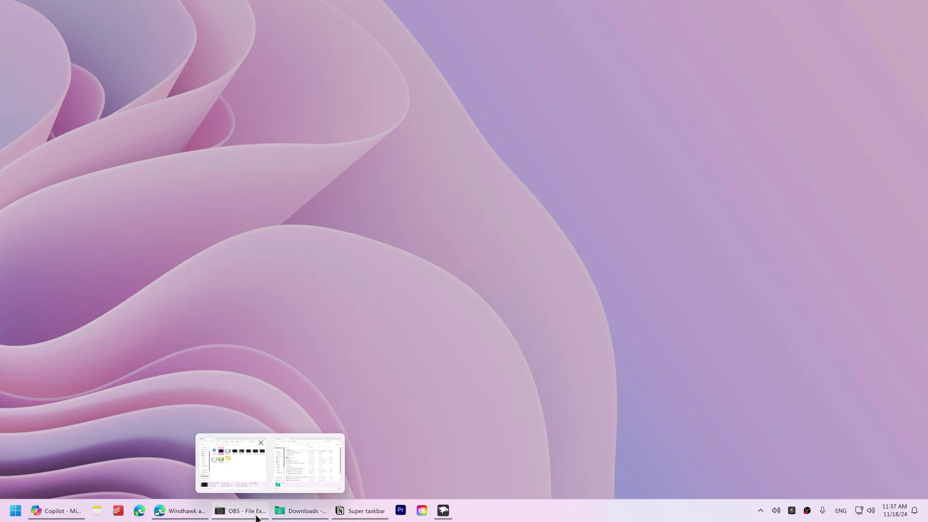
pyautogui.click(257, 518)
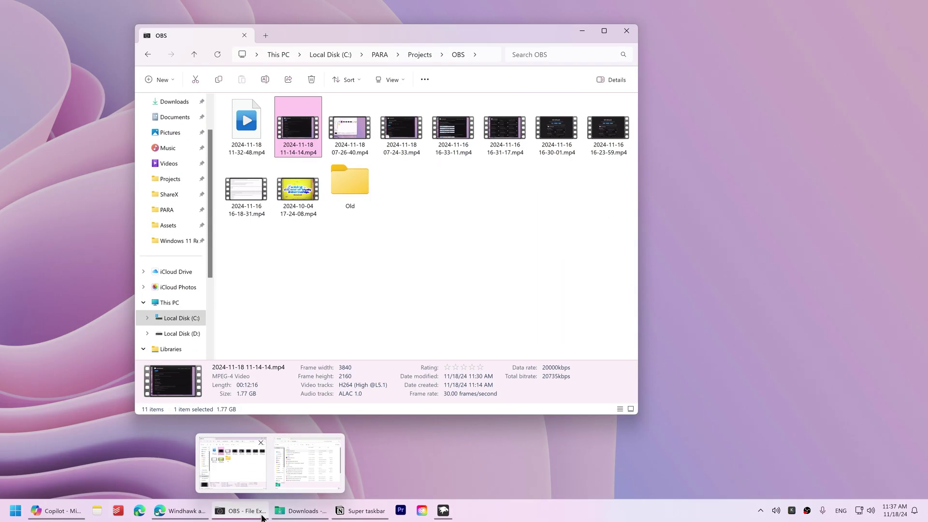
pyautogui.scroll(1, 300, 475)
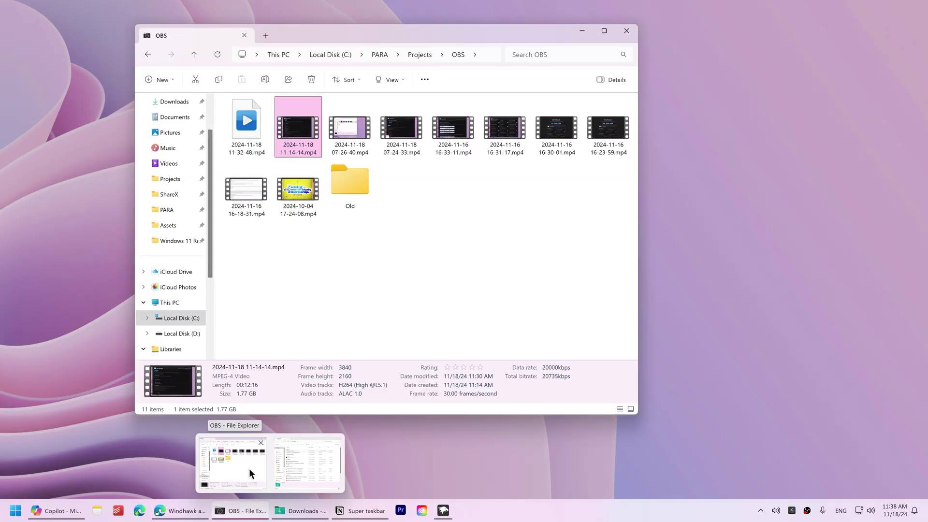
pyautogui.scroll(1, 249, 469)
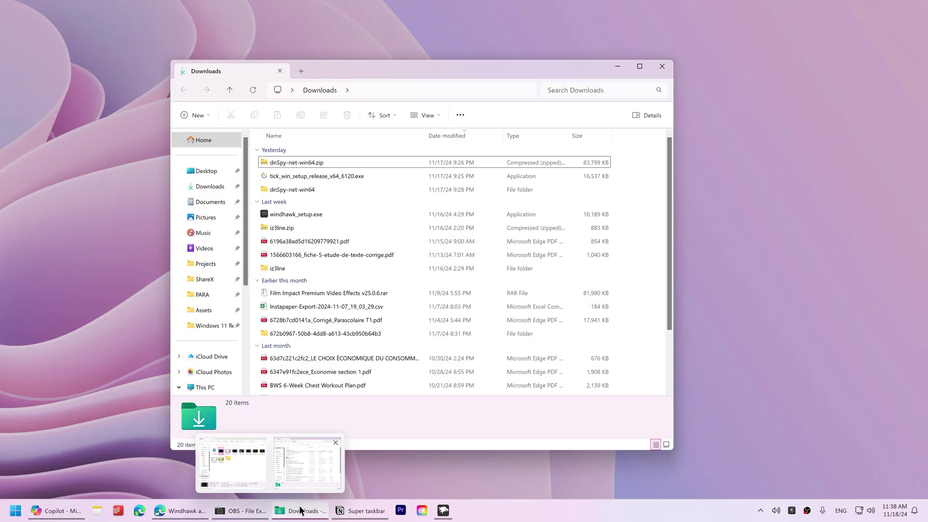
pyautogui.scroll(1, 300, 505)
pyautogui.scroll(-1, 301, 512)
pyautogui.scroll(-1, 301, 512)
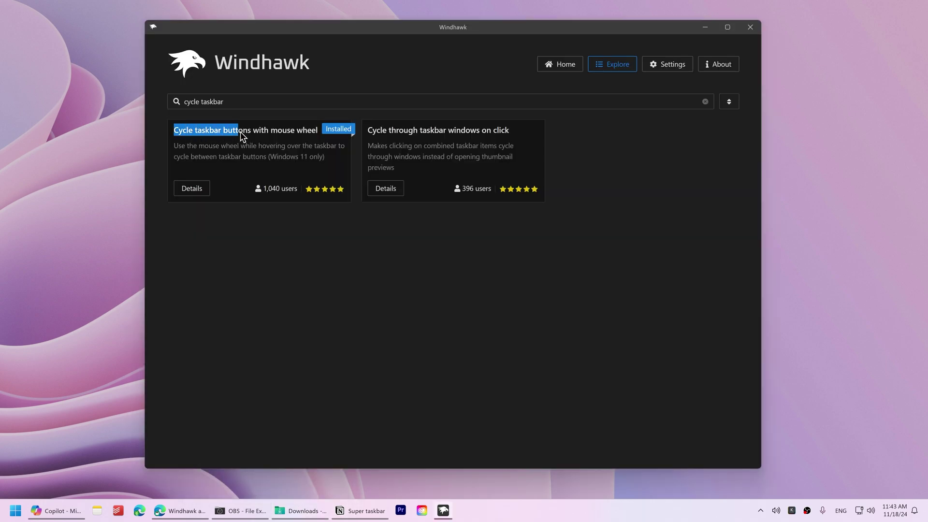
# - Open the cycle mod's details, close Downloads, and drag three PNGs into Premiere's timeline
pyautogui.click(298, 137)
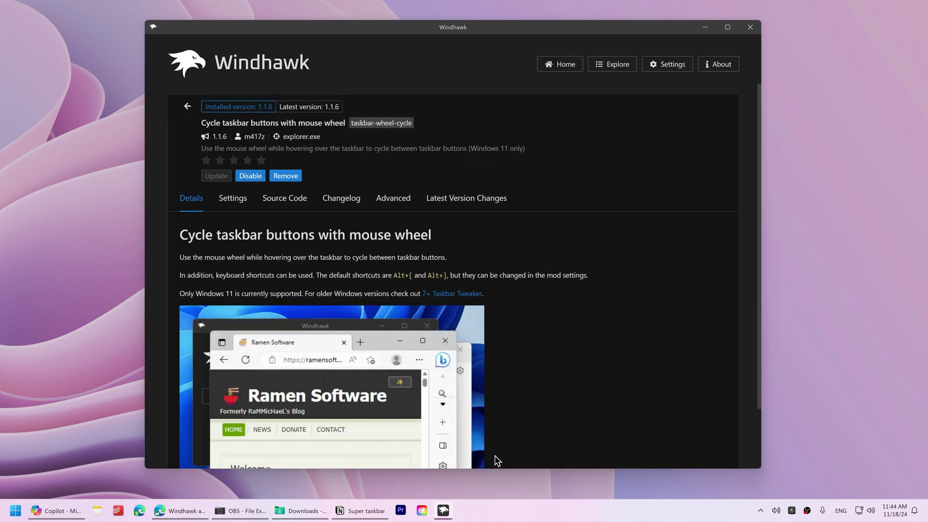
pyautogui.scroll(-1, 542, 518)
pyautogui.scroll(-1, 544, 519)
pyautogui.scroll(2, 543, 517)
pyautogui.scroll(-1, 542, 518)
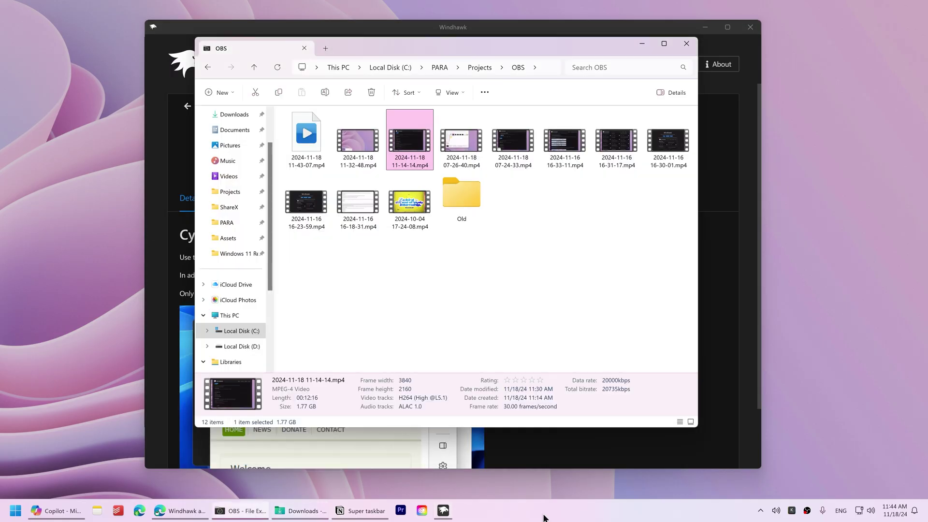
pyautogui.scroll(-1, 542, 518)
pyautogui.scroll(1, 491, 510)
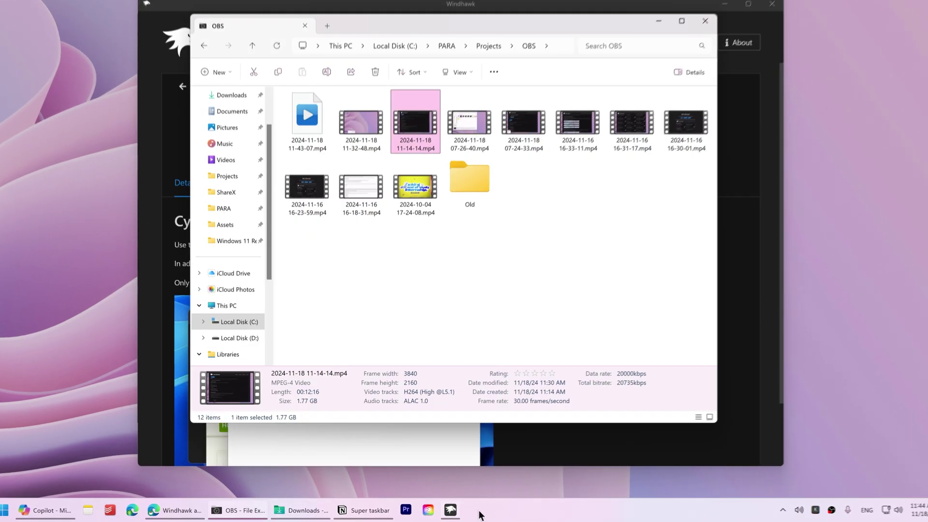
pyautogui.scroll(1, 492, 511)
pyautogui.scroll(-1, 491, 511)
pyautogui.scroll(-1, 535, 513)
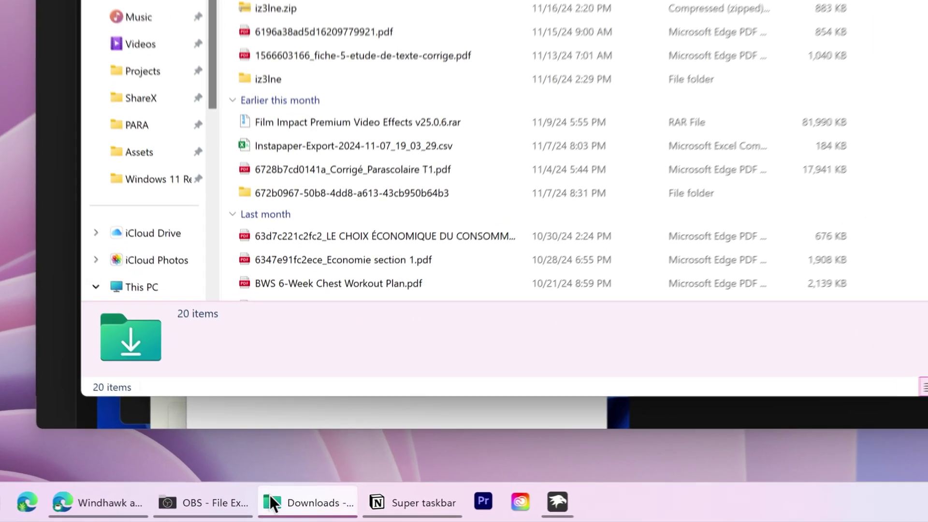
pyautogui.click(375, 370)
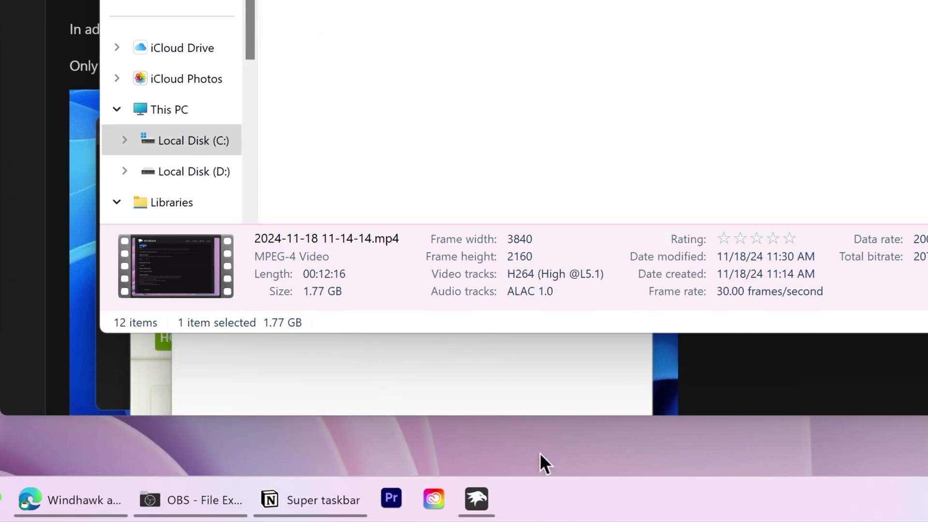
pyautogui.scroll(-1, 508, 508)
pyautogui.scroll(-1, 511, 511)
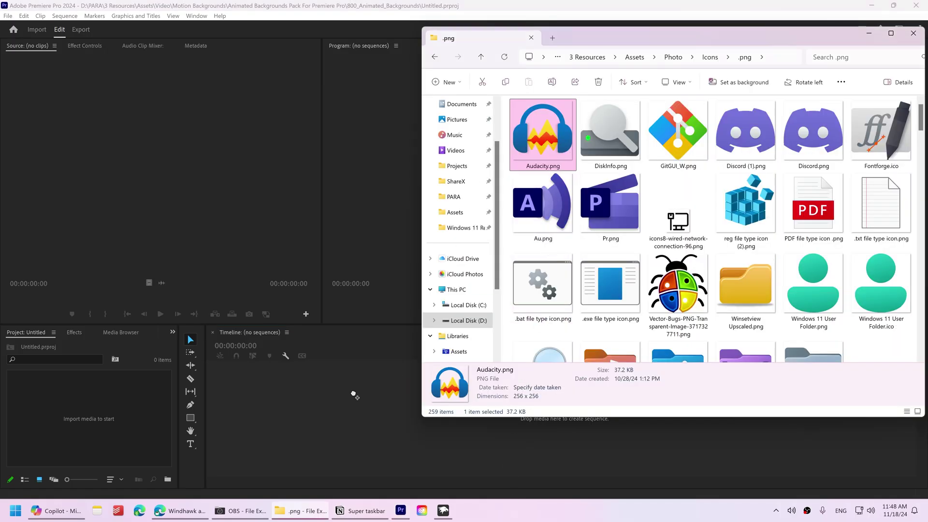
pyautogui.moveTo(551, 153); pyautogui.dragTo(353, 394)
pyautogui.scroll(-1, 520, 511)
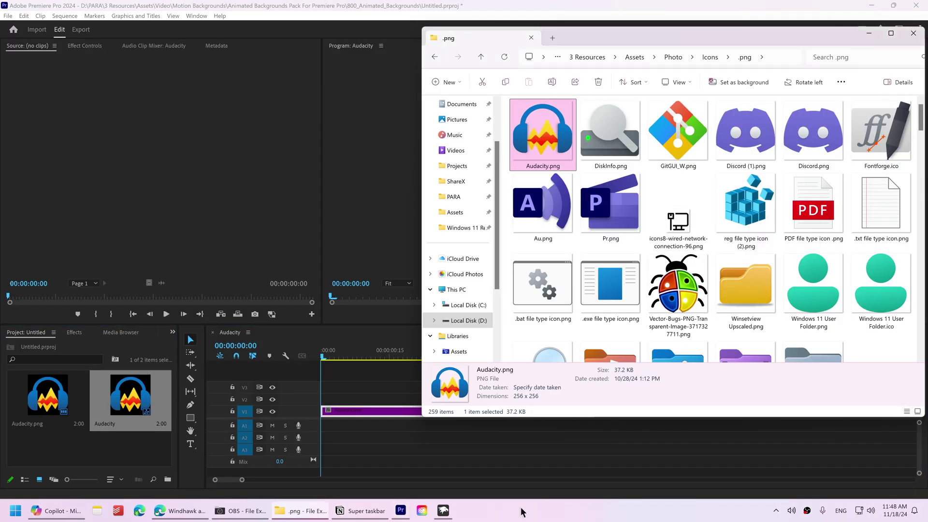
pyautogui.moveTo(614, 207); pyautogui.dragTo(363, 397)
pyautogui.scroll(-1, 502, 517)
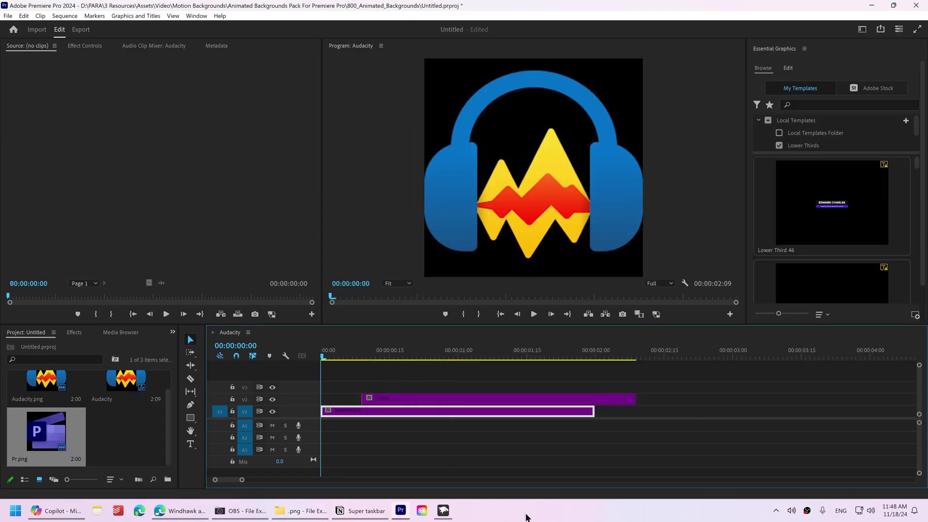
pyautogui.scroll(-1, 526, 518)
pyautogui.moveTo(747, 206); pyautogui.dragTo(369, 387)
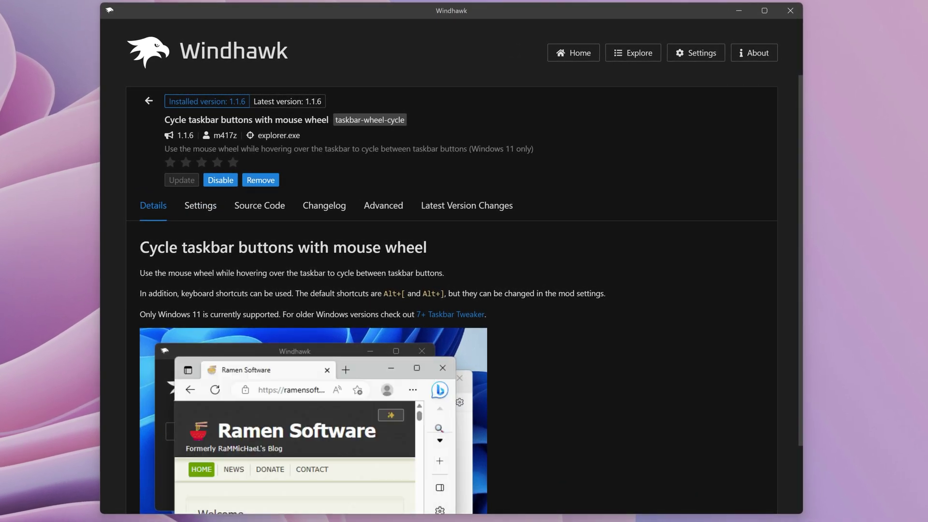
# - Review the cycle mod's settings, cycle windows with Alt+q and Alt+d, and edit both shortcut fields
pyautogui.click(201, 214)
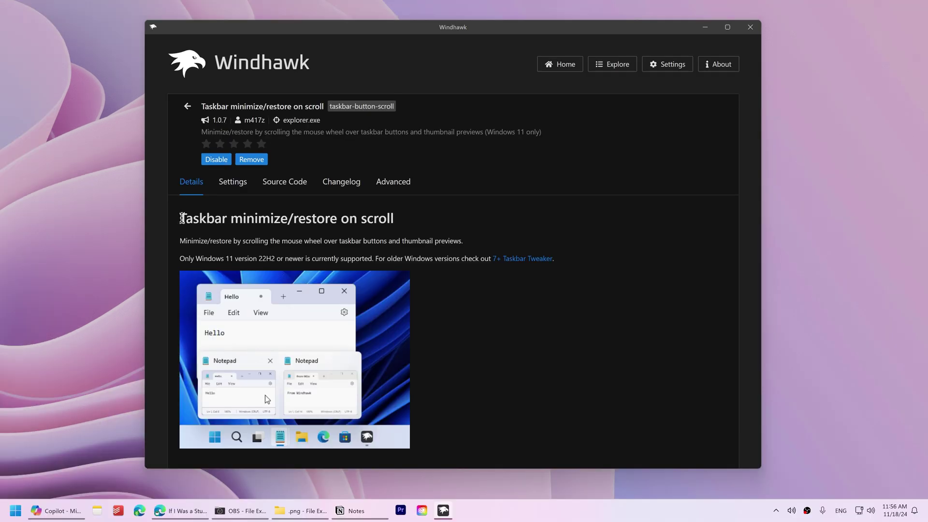
pyautogui.moveTo(181, 218); pyautogui.dragTo(394, 218)
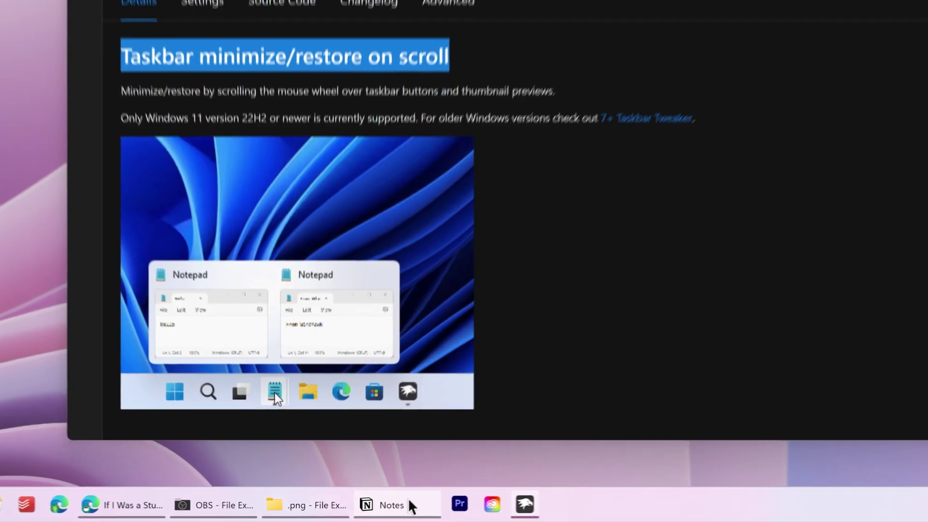
pyautogui.scroll(-1, 428, 495)
pyautogui.scroll(1, 439, 493)
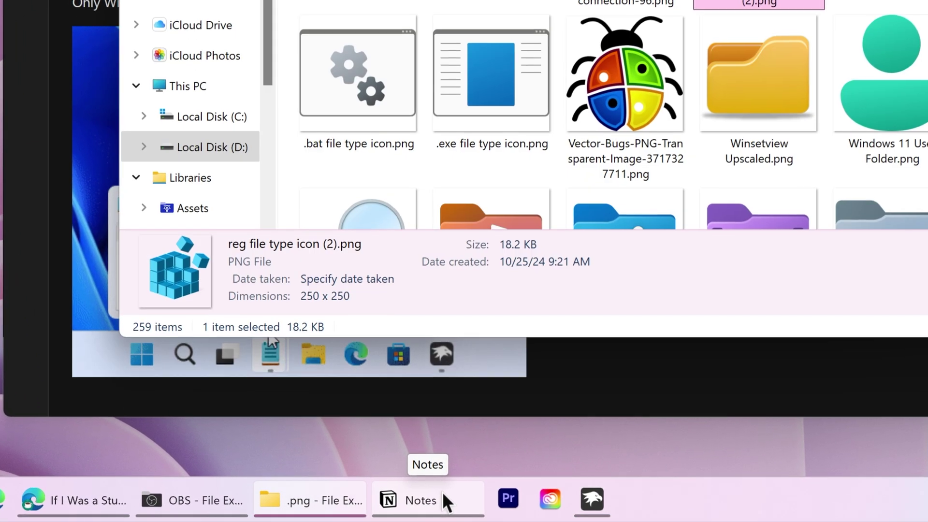
pyautogui.scroll(-1, 444, 491)
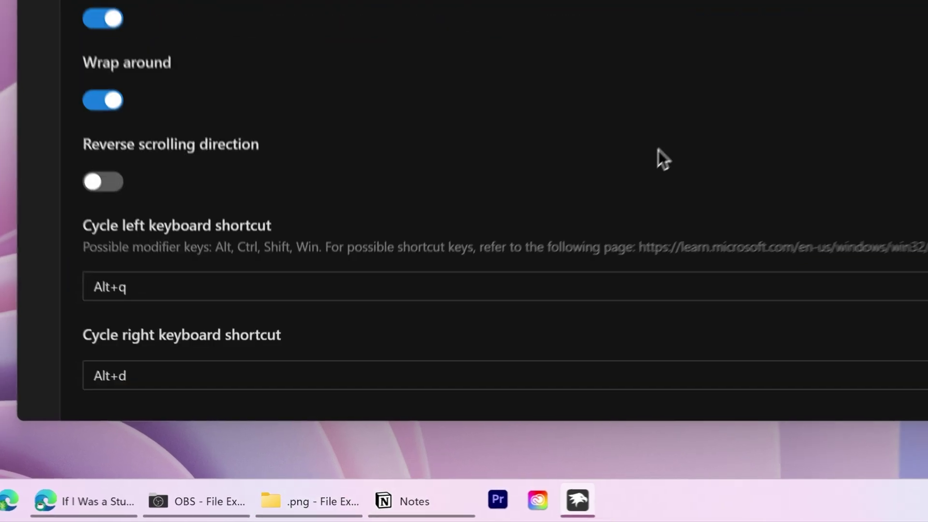
pyautogui.hotkey('alt', 'q')
pyautogui.hotkey('alt', 'd')
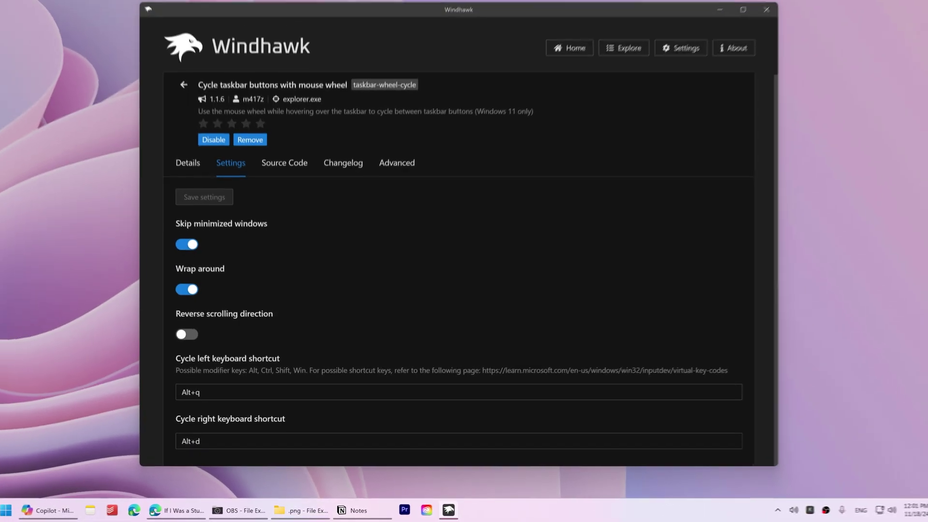
pyautogui.hotkey('alt', 'd')
pyautogui.hotkey('alt', 'd')
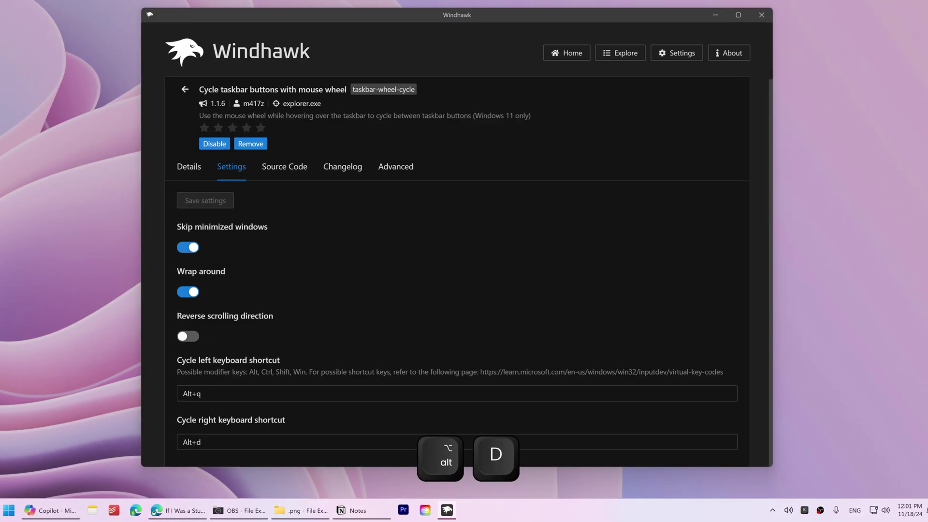
pyautogui.hotkey('alt', 'd')
pyautogui.hotkey('alt', 'q')
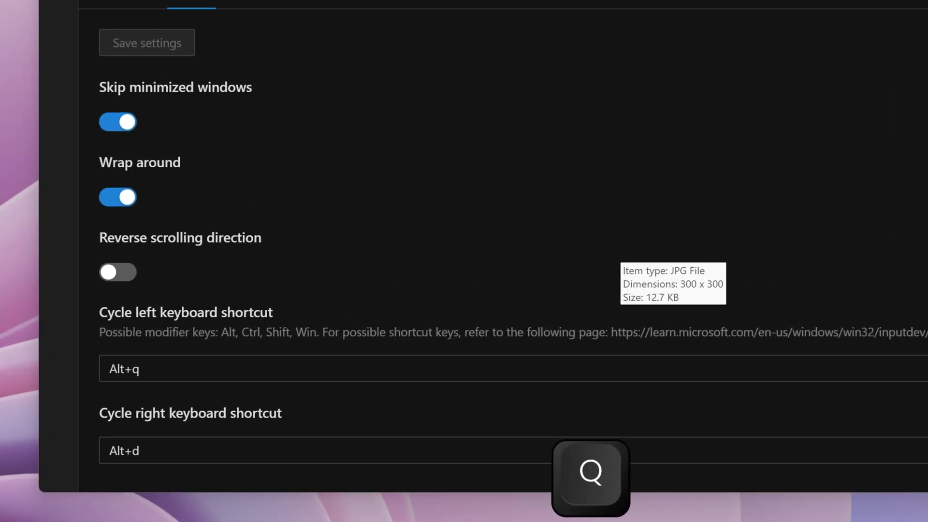
pyautogui.click(425, 357)
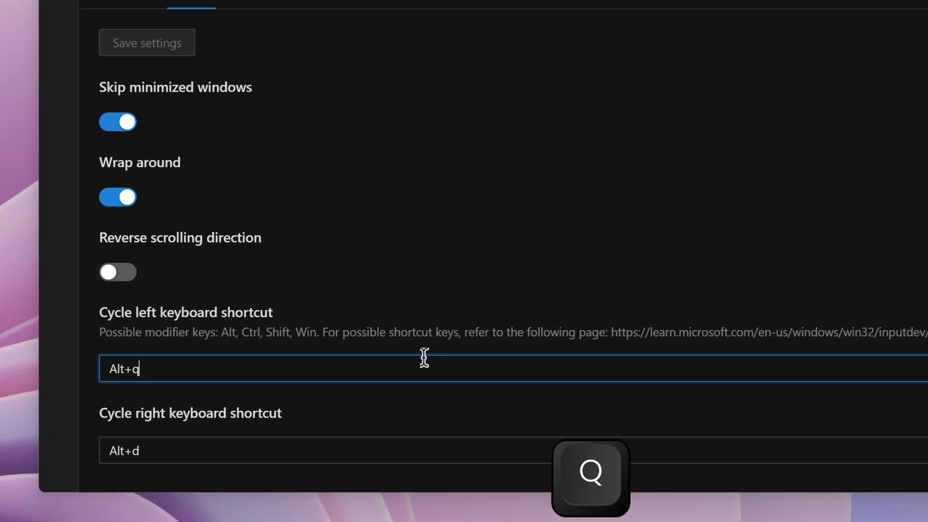
pyautogui.click(410, 444)
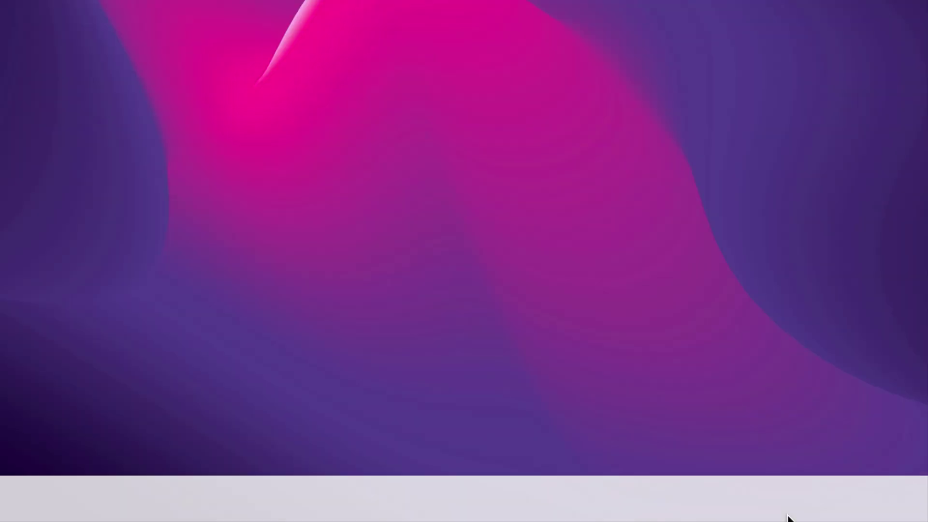
pyautogui.scroll(-1, 788, 518)
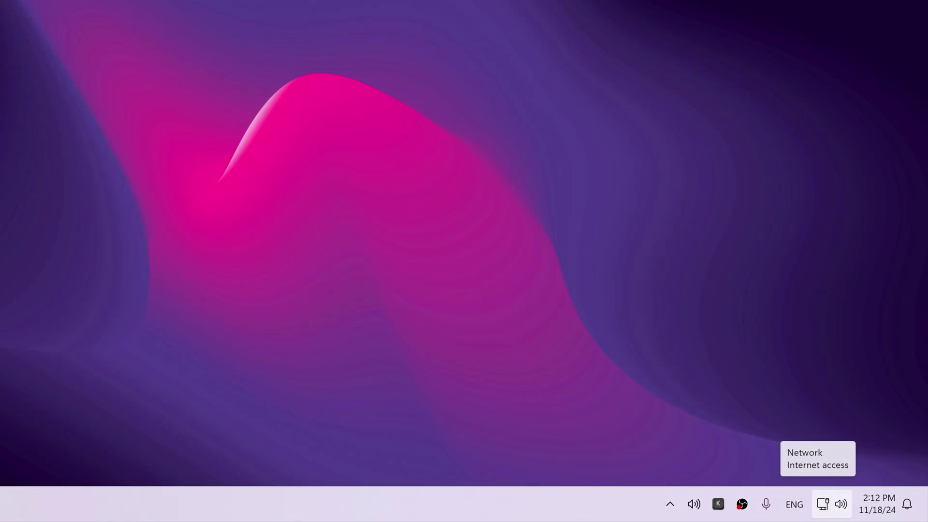
pyautogui.scroll(1, 822, 503)
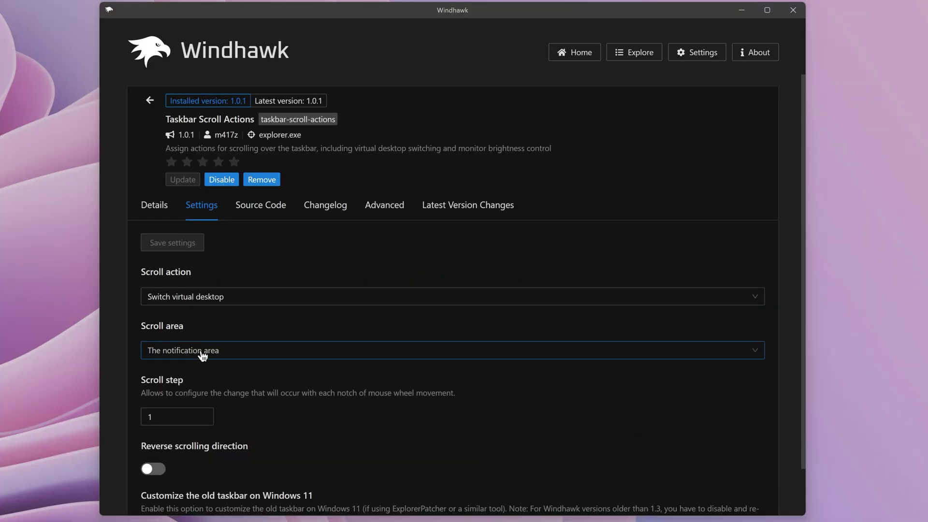
# - Set the Taskbar Scroll Actions scroll area to the notification area
pyautogui.click(202, 352)
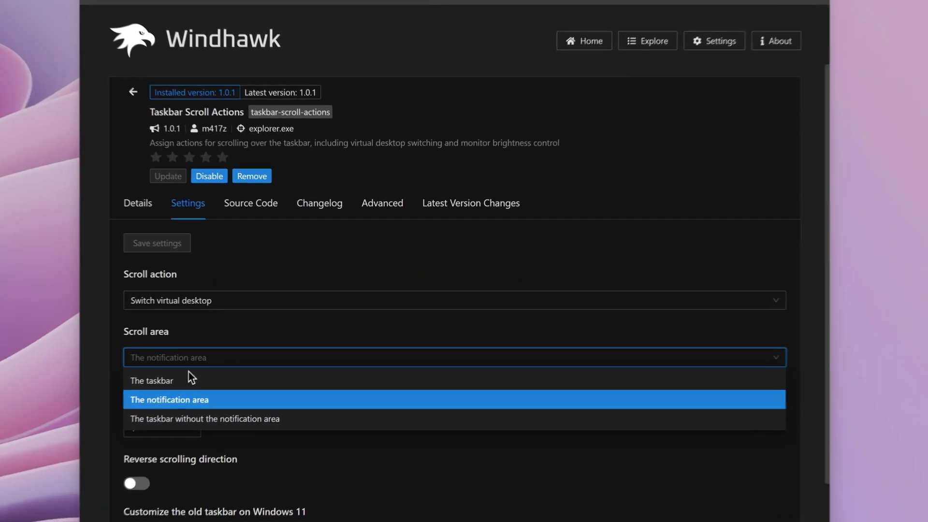
pyautogui.click(205, 372)
pyautogui.click(208, 351)
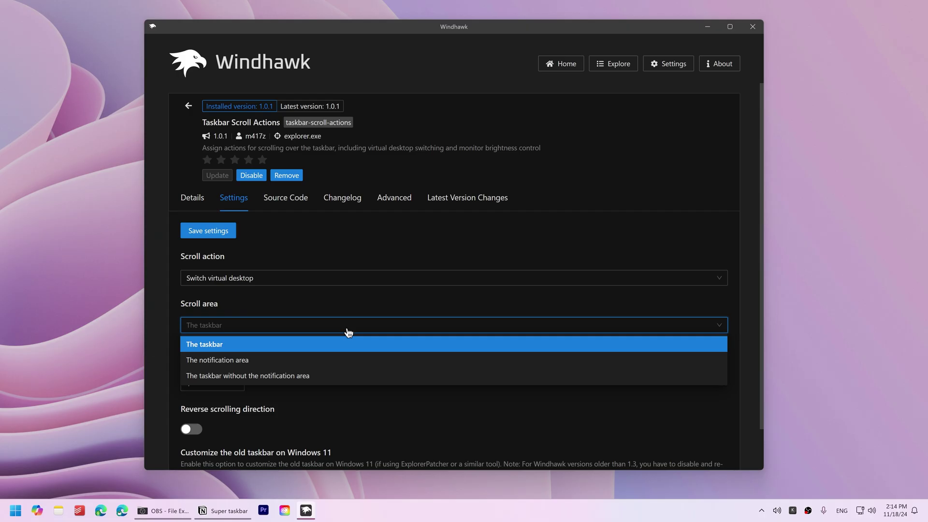
pyautogui.click(349, 344)
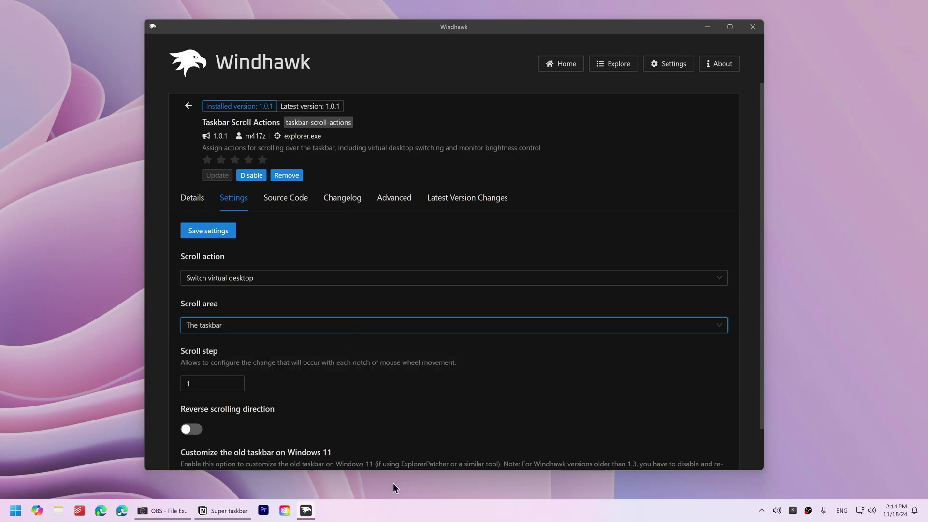
pyautogui.scroll(-3, 404, 518)
pyautogui.scroll(-1, 404, 517)
pyautogui.scroll(-2, 404, 517)
pyautogui.scroll(-1, 404, 517)
pyautogui.scroll(-2, 404, 518)
pyautogui.scroll(-1, 404, 517)
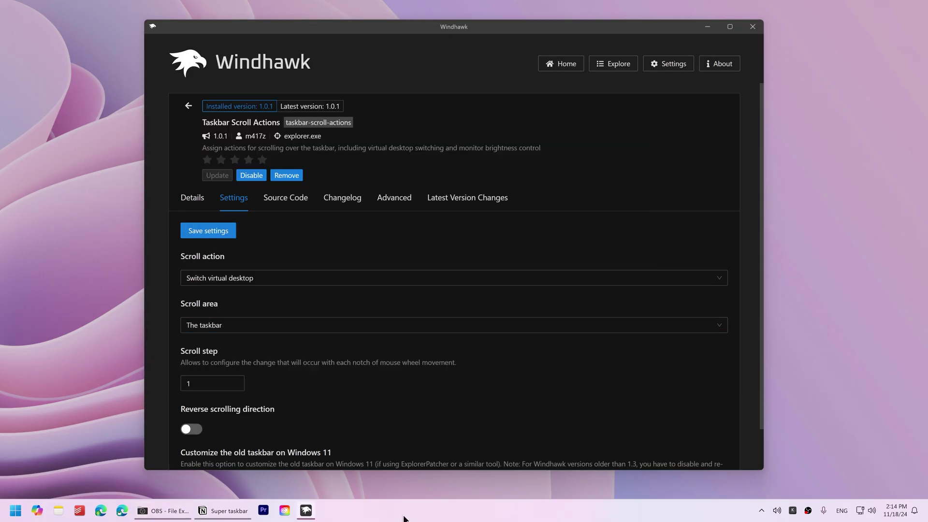
pyautogui.click(330, 330)
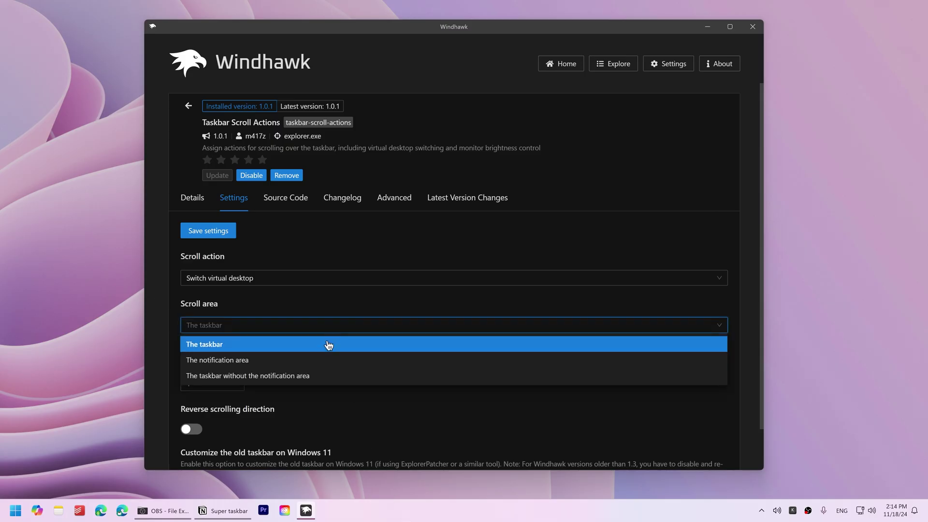
pyautogui.click(324, 360)
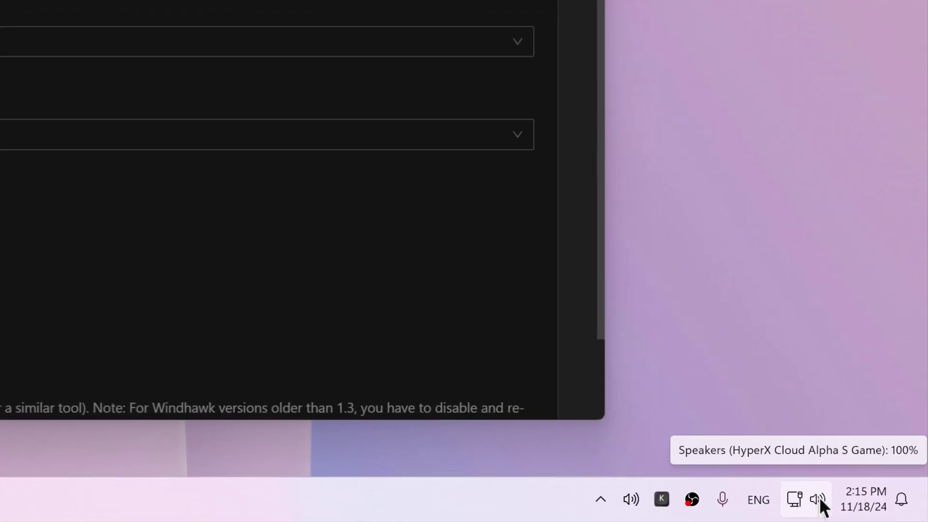
pyautogui.scroll(-3, 816, 497)
pyautogui.scroll(-3, 817, 496)
pyautogui.scroll(-4, 817, 497)
pyautogui.scroll(-6, 818, 497)
pyautogui.scroll(1, 817, 496)
pyautogui.scroll(1, 817, 497)
pyautogui.scroll(-1, 817, 497)
pyautogui.scroll(6, 817, 497)
pyautogui.scroll(9, 817, 497)
# - Set the scroll action to Change monitor brightness
pyautogui.click(290, 293)
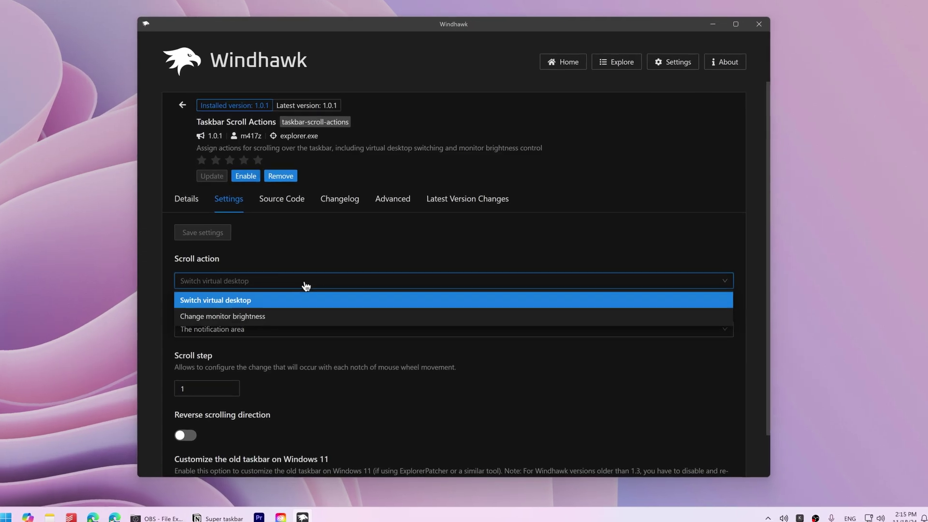
pyautogui.click(283, 333)
pyautogui.click(270, 294)
# - Confirm the brightness action, open Click on empty taskbar space, and test the Task Manager double-click
pyautogui.click(257, 342)
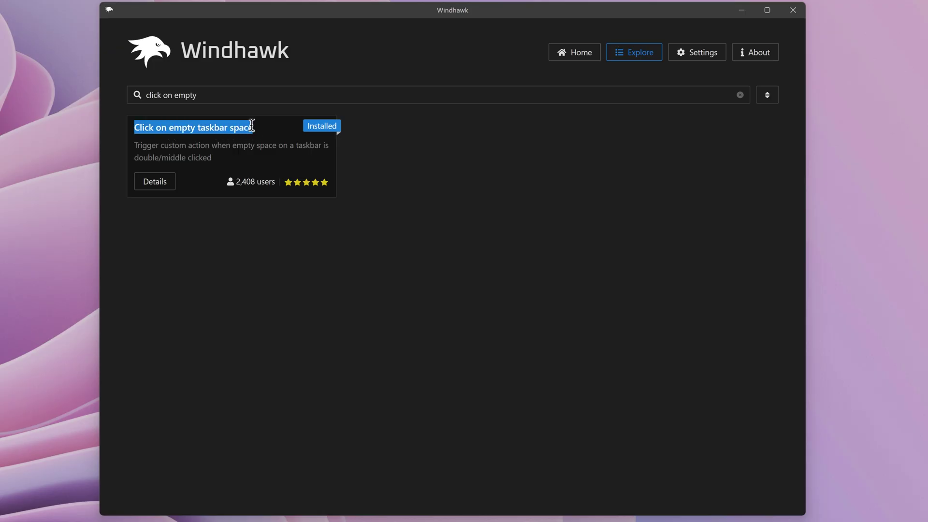
pyautogui.click(171, 186)
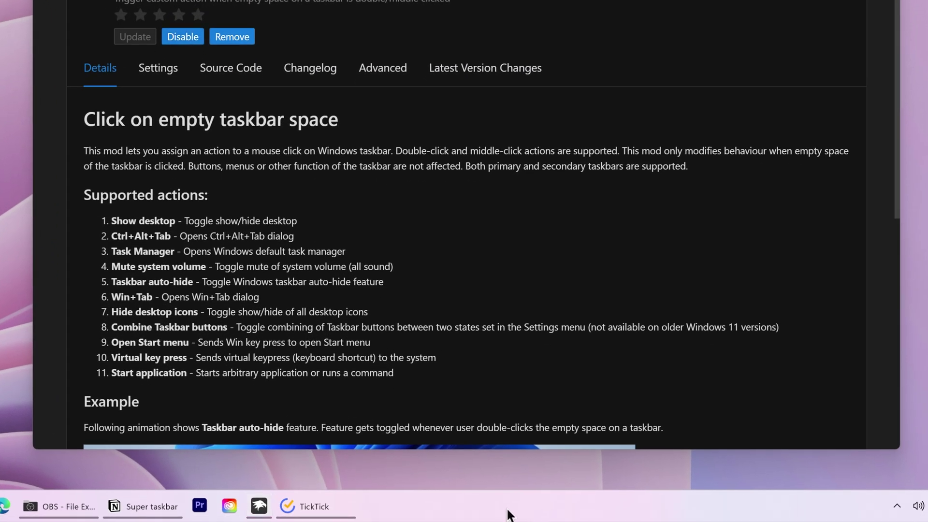
pyautogui.doubleClick(508, 514)
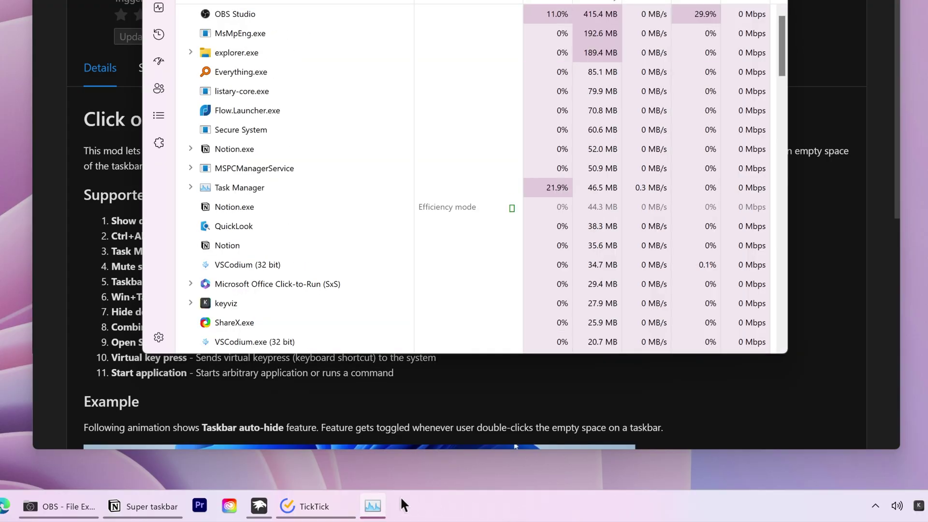
pyautogui.hotkey('alt', 'F4')
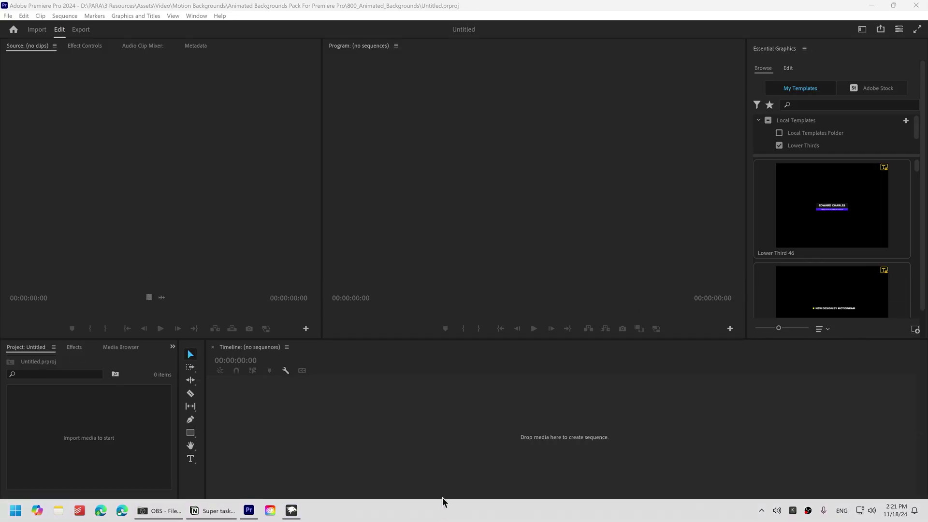
pyautogui.click(448, 420)
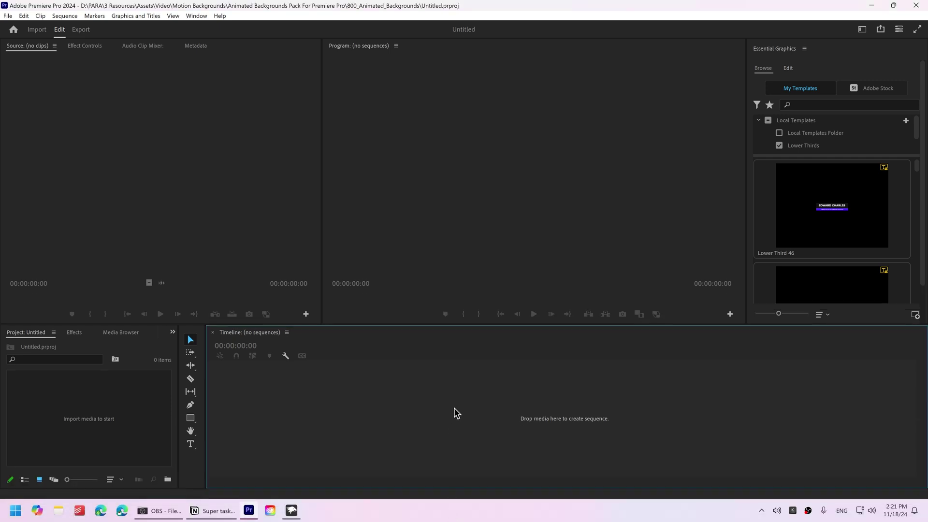
pyautogui.doubleClick(460, 516)
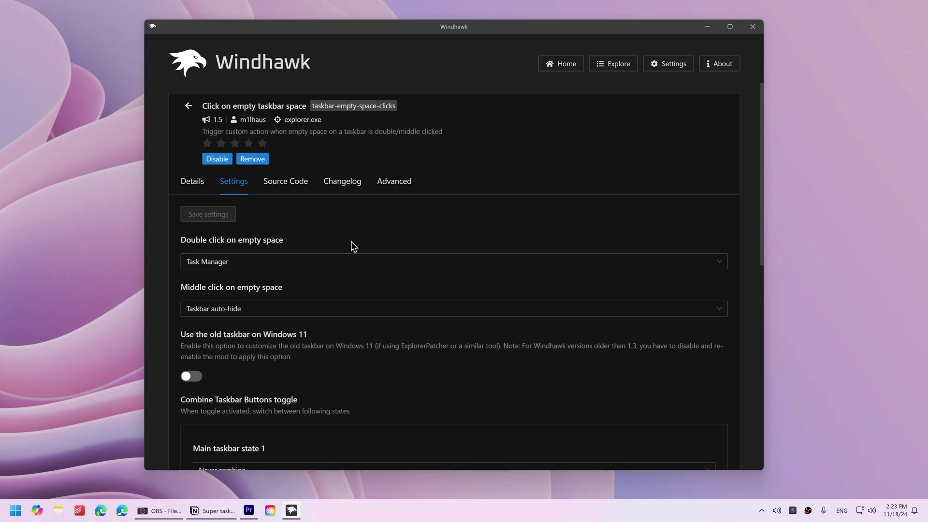
# - Save Show desktop as the double-click action and test it on the taskbar
pyautogui.click(347, 266)
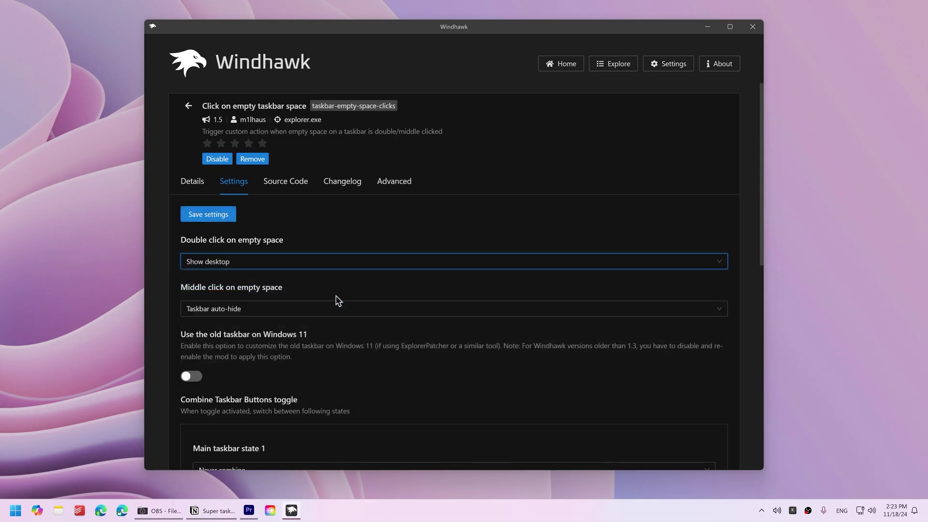
pyautogui.hotkey('ctrl', 's')
pyautogui.doubleClick(427, 517)
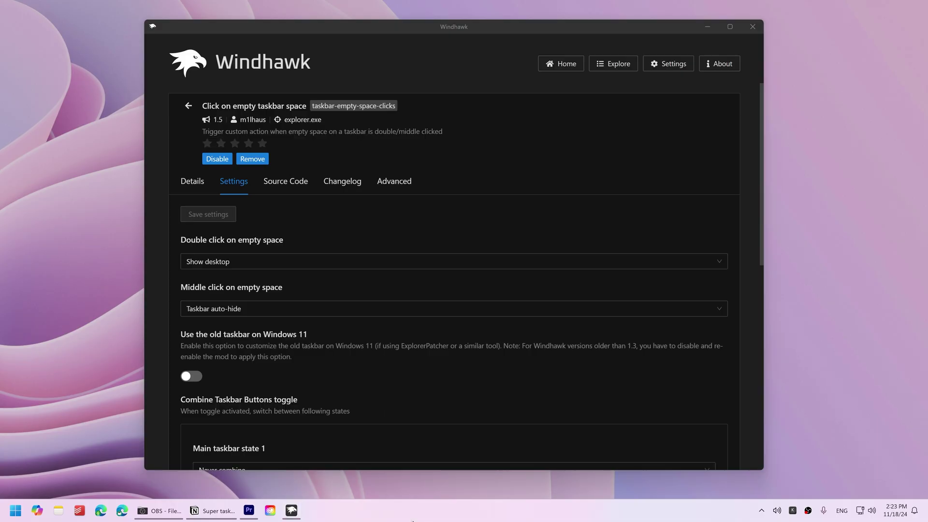
# - Switch the double-click action to Ctrl+Alt+Tab and test the task switcher from the taskbar
pyautogui.click(269, 260)
pyautogui.click(265, 313)
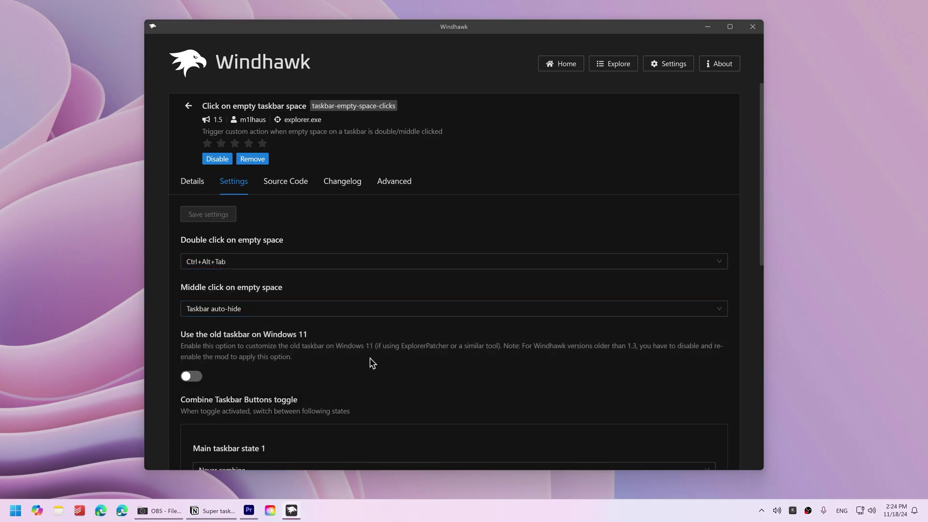
pyautogui.doubleClick(420, 511)
pyautogui.click(421, 511)
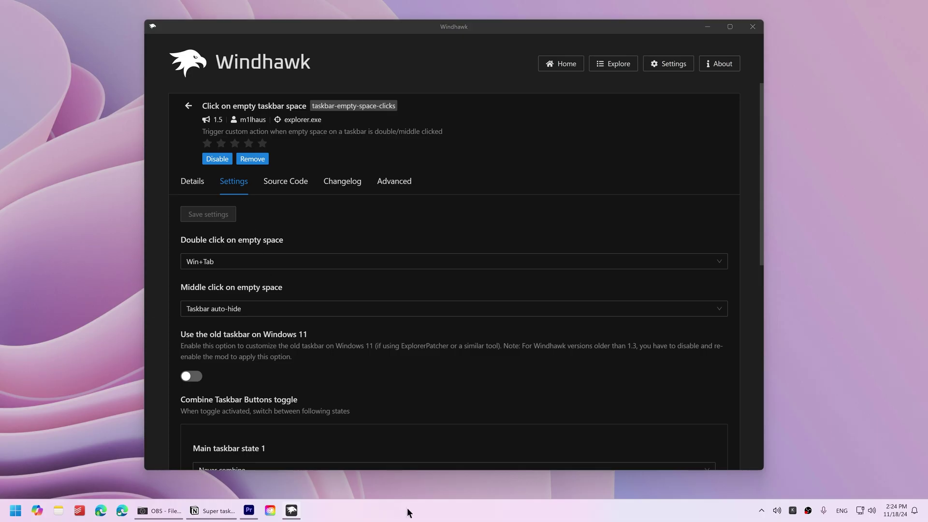
pyautogui.doubleClick(407, 511)
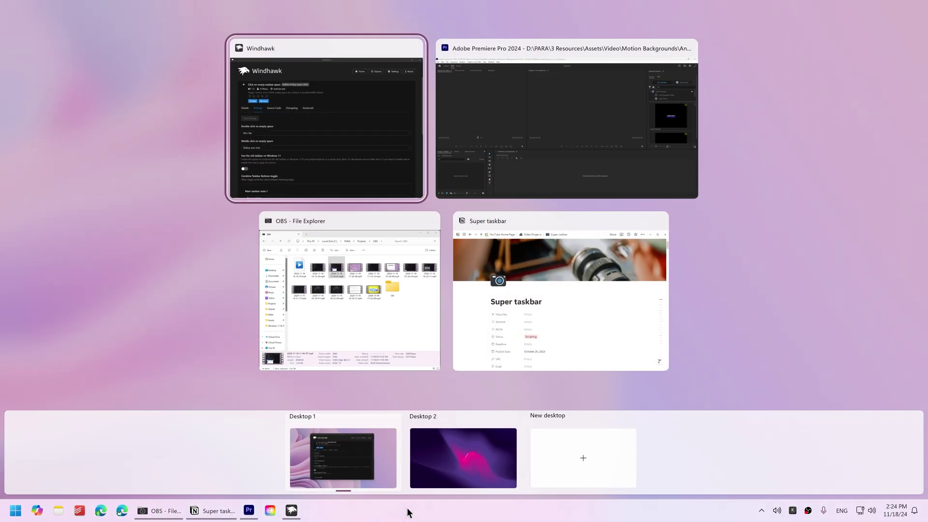
pyautogui.click(408, 511)
pyautogui.doubleClick(407, 512)
pyautogui.click(408, 511)
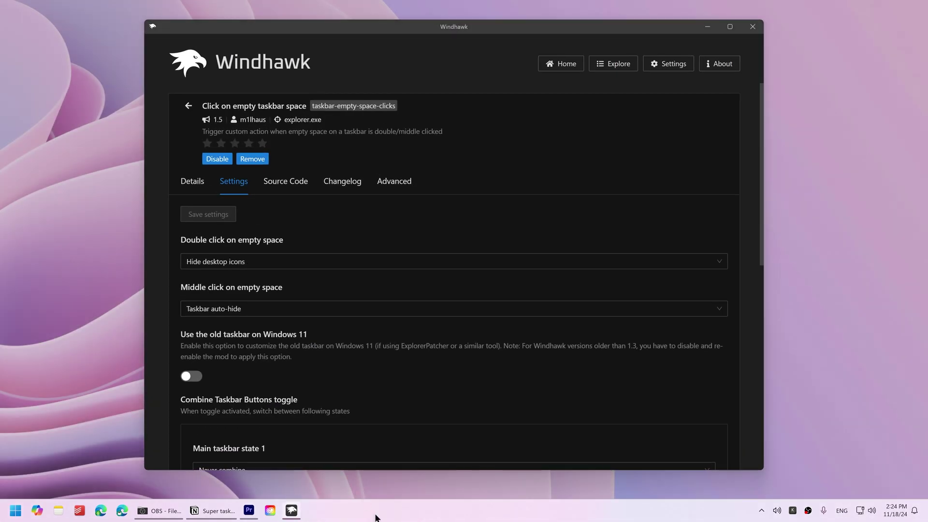
# - Test hiding desktop icons, then opening the Start menu, by double-clicking empty taskbar space
pyautogui.doubleClick(377, 518)
pyautogui.doubleClick(385, 516)
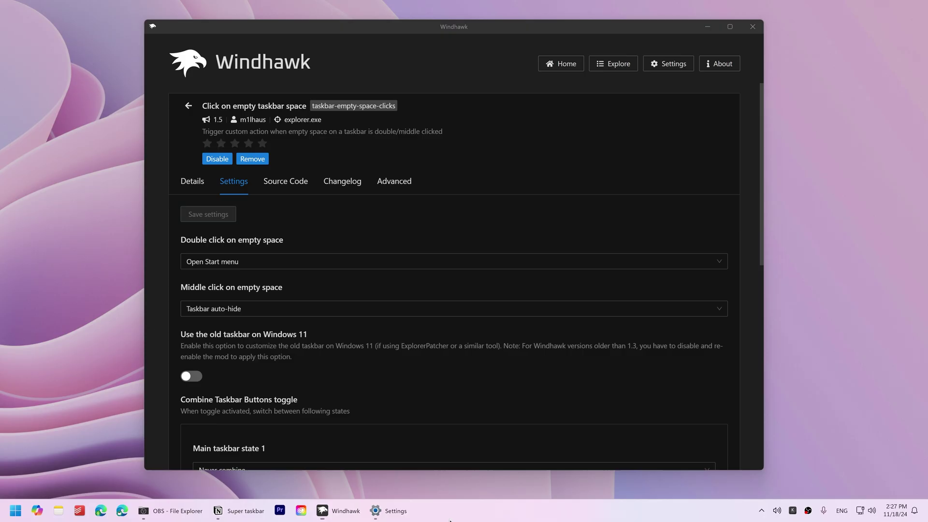
pyautogui.doubleClick(450, 516)
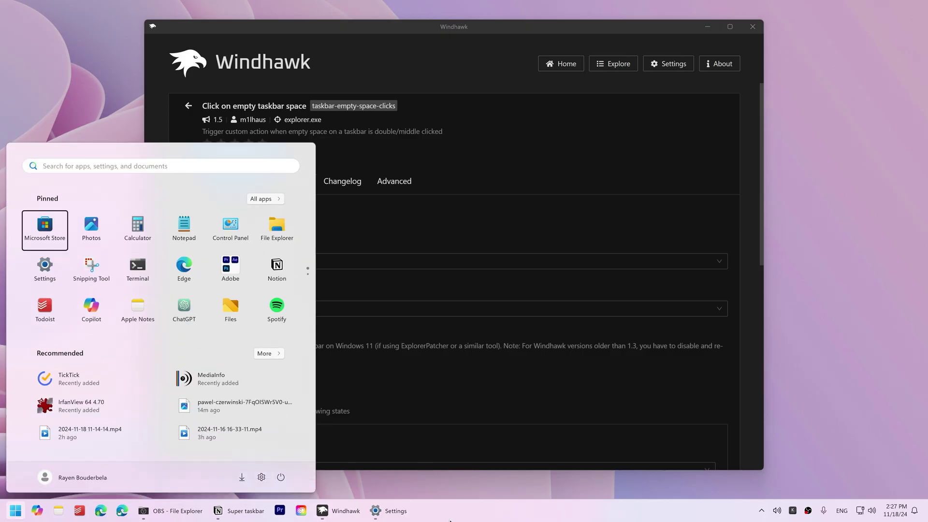
pyautogui.click(450, 520)
pyautogui.scroll(-3, 453, 339)
pyautogui.scroll(-2, 453, 338)
pyautogui.scroll(-1, 452, 337)
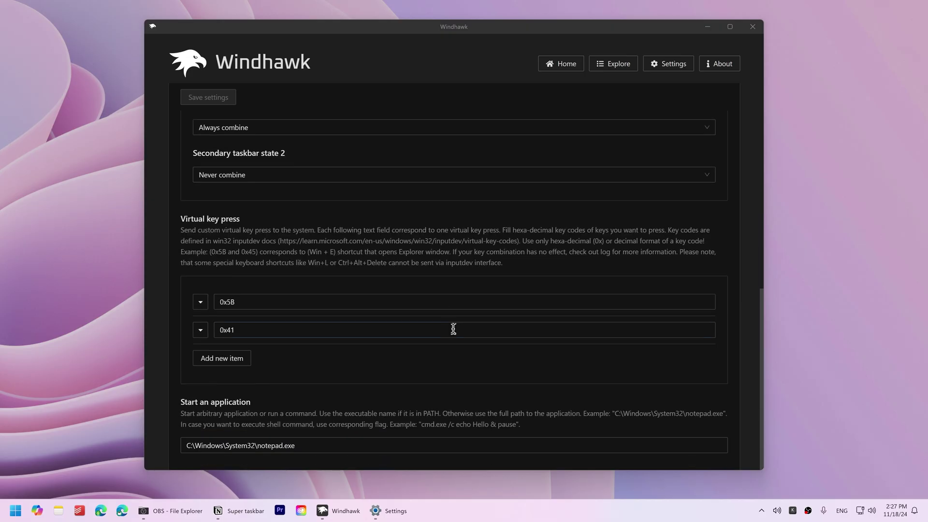
# - Replace the second virtual key code with 0x2C and retest the File Explorer double-click
pyautogui.doubleClick(609, 512)
pyautogui.moveTo(398, 510)
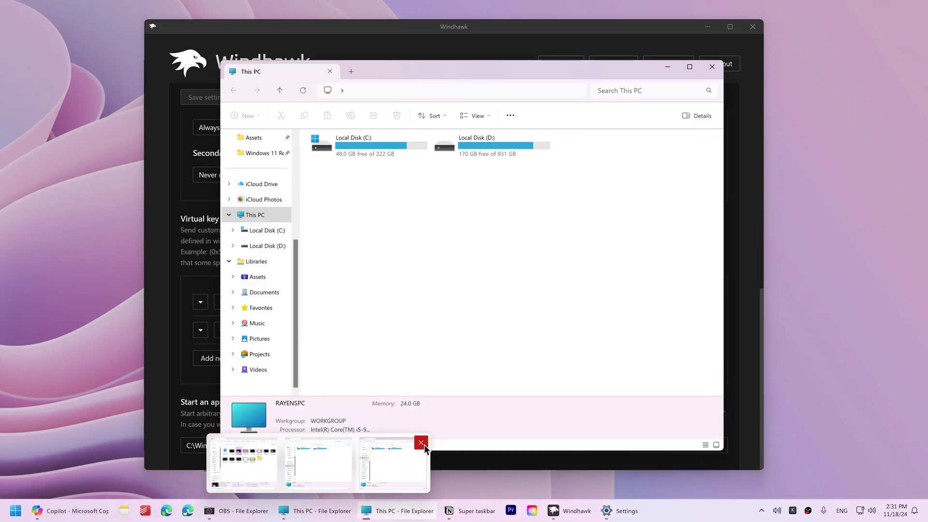
pyautogui.click(422, 444)
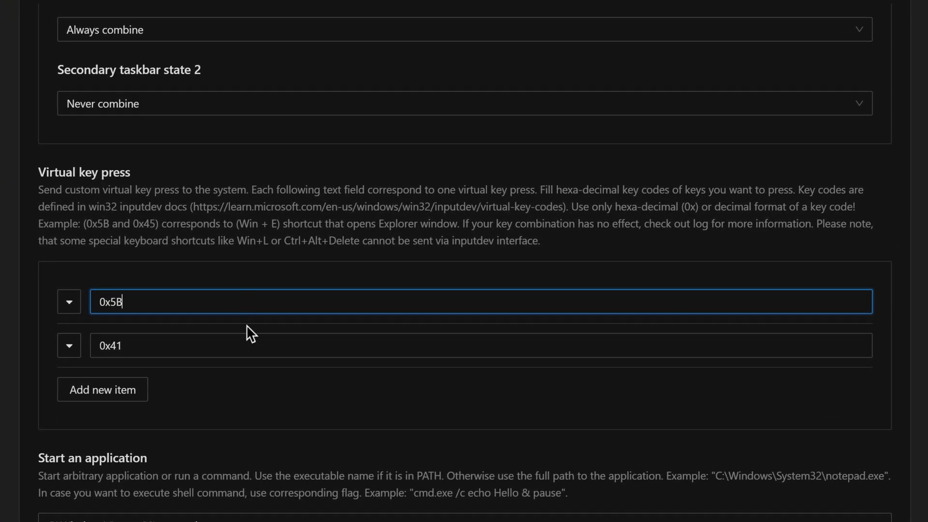
pyautogui.click(248, 335)
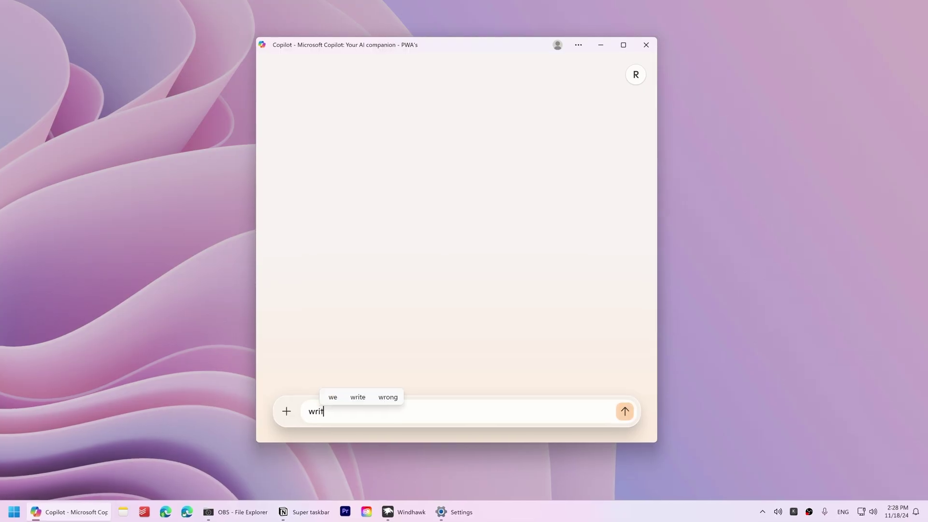
pyautogui.write('te windows+V shortcut in')
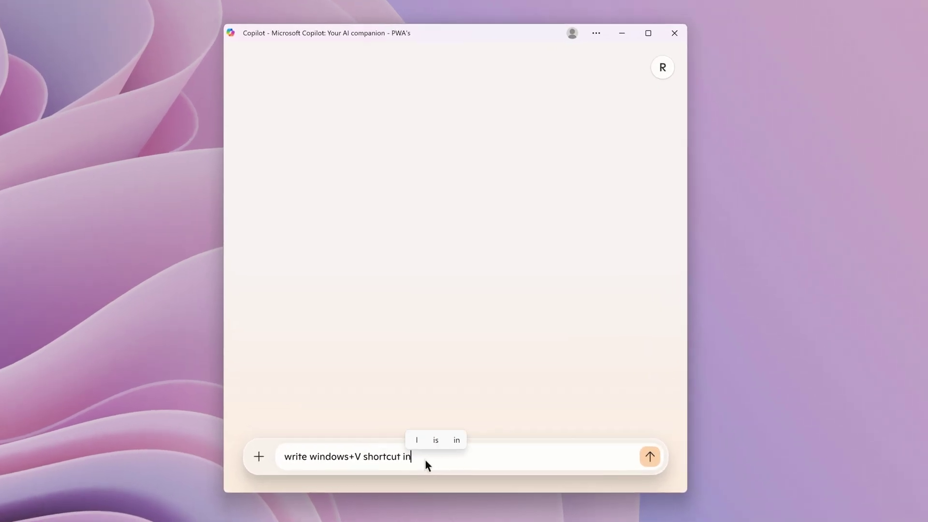
pyautogui.write(' hexadecimal format')
pyautogui.press('Return')
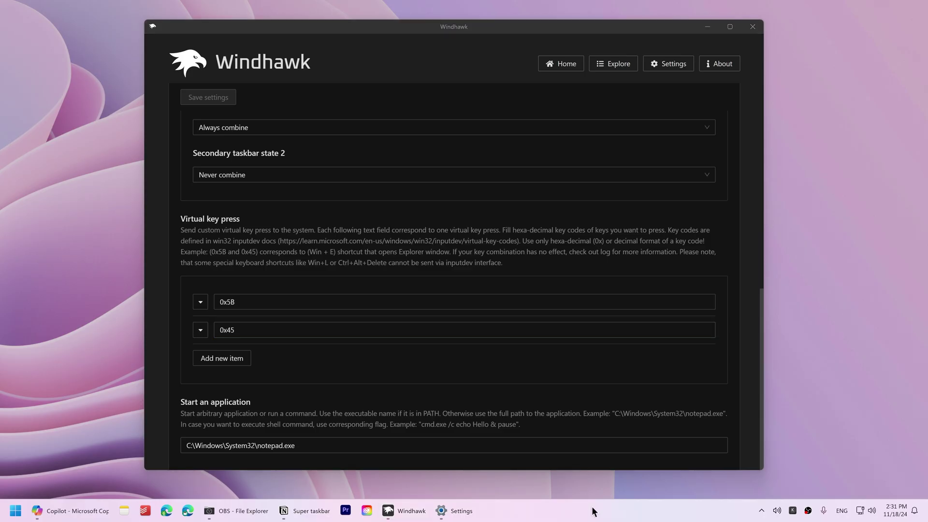
pyautogui.doubleClick(592, 509)
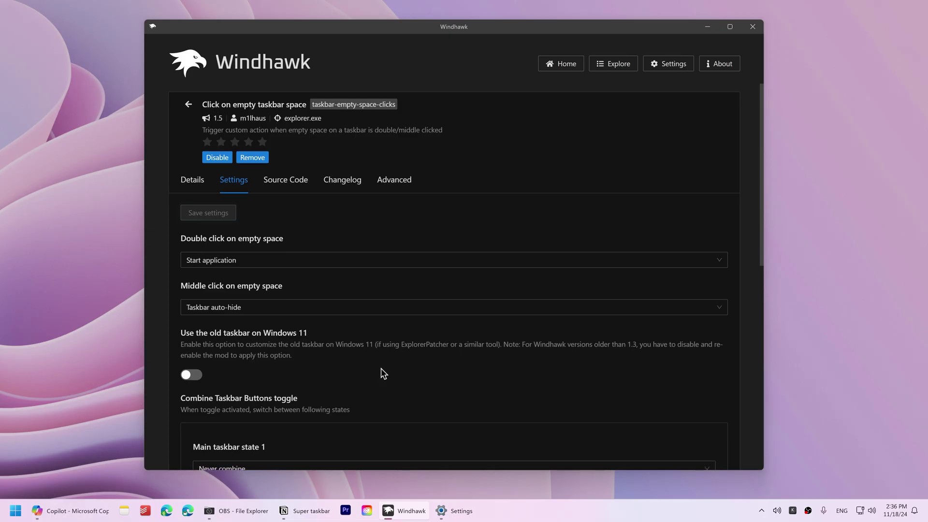
pyautogui.scroll(-4, 380, 372)
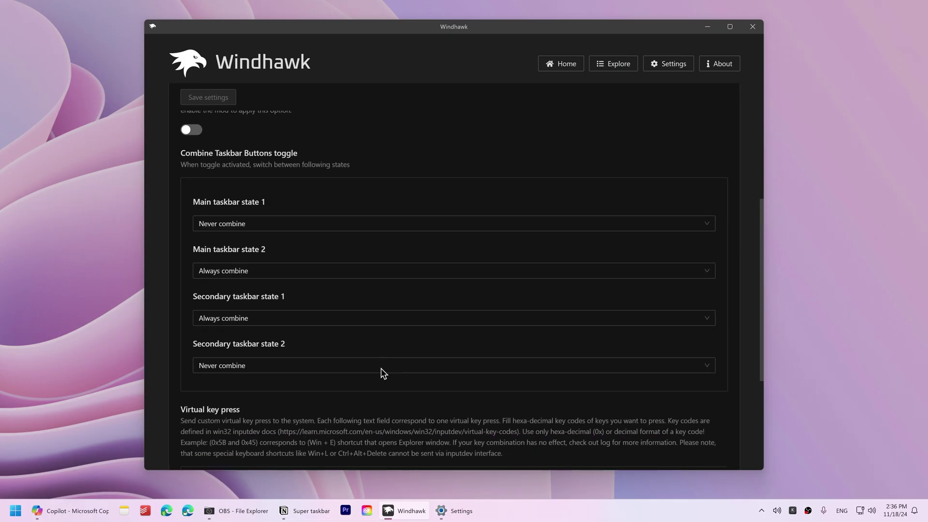
pyautogui.scroll(-3, 379, 372)
# - Check the Start application path, launch Notepad from empty taskbar space, and open the Middle click dropdown
pyautogui.click(366, 438)
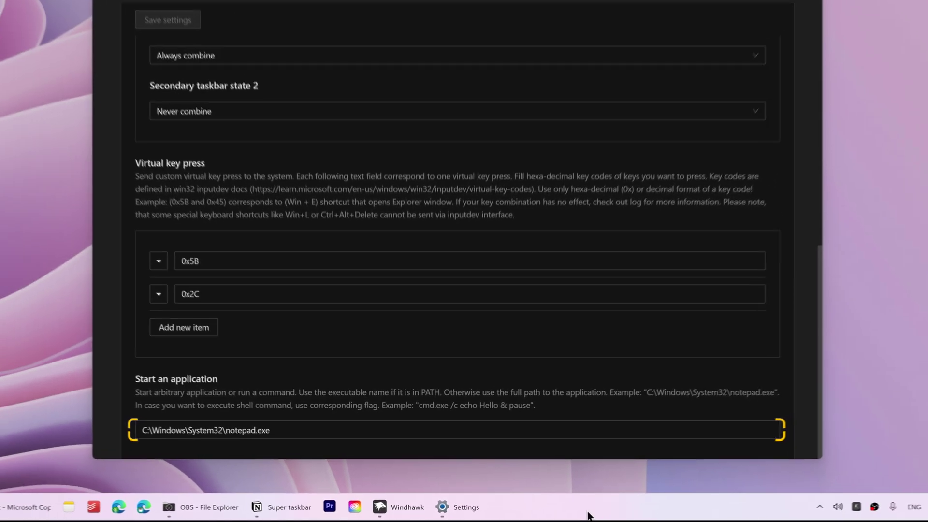
pyautogui.doubleClick(584, 516)
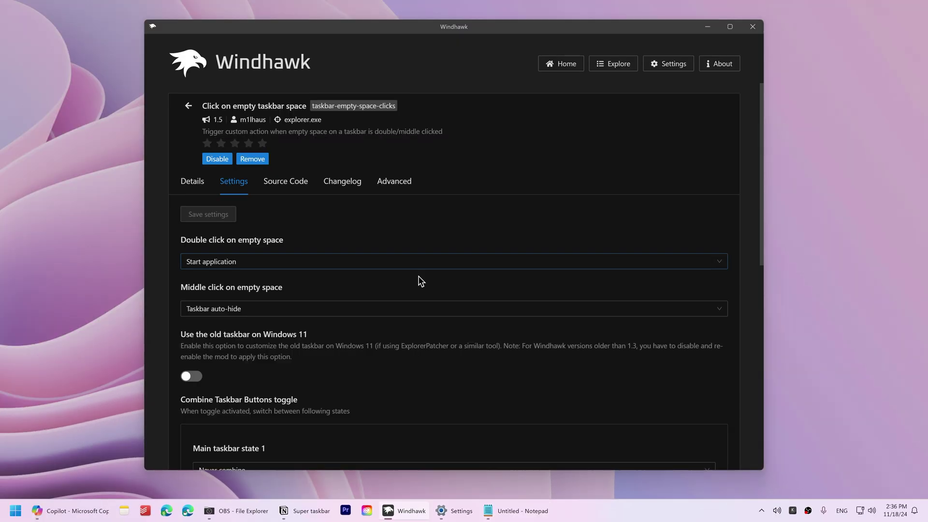
pyautogui.click(421, 308)
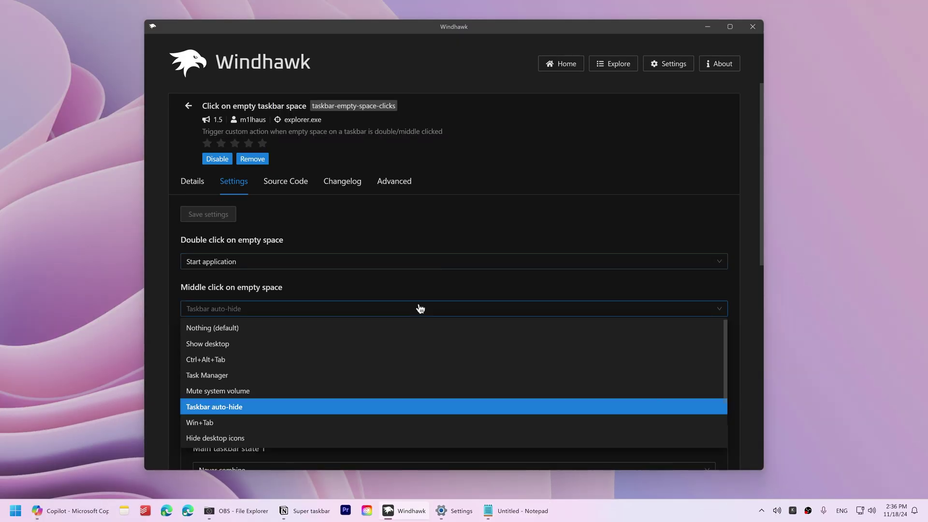
pyautogui.scroll(-2, 443, 354)
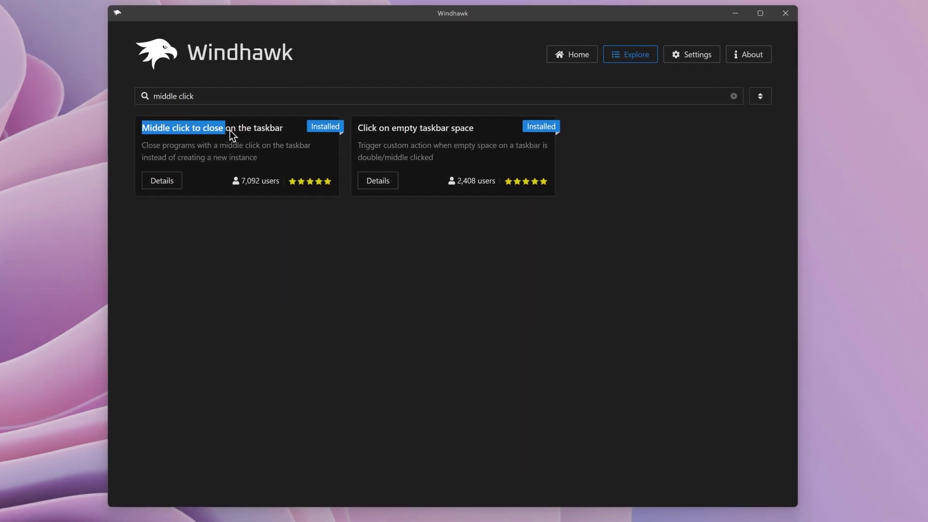
# - Open Middle click to close and close Edge, Copilot and File Explorer by middle-clicking their taskbar buttons
pyautogui.moveTo(138, 128); pyautogui.dragTo(273, 129)
pyautogui.click(282, 130)
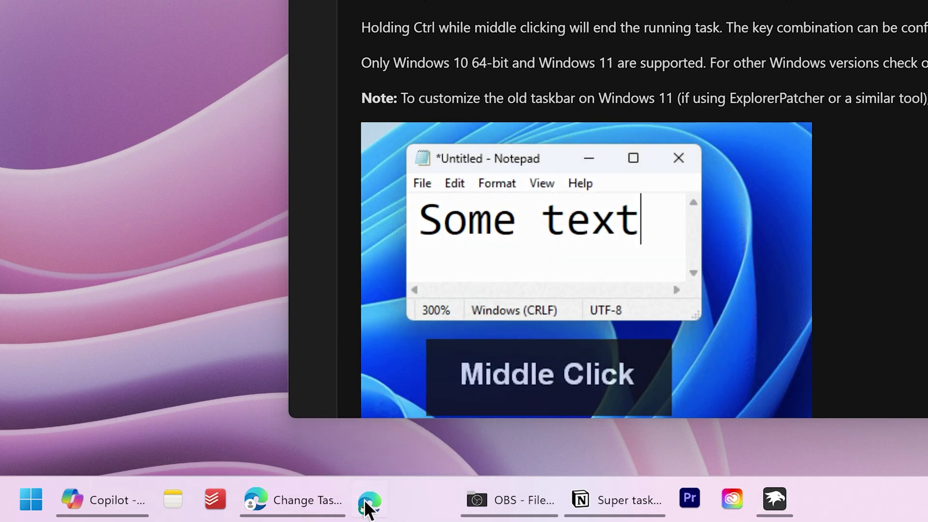
pyautogui.middleClick(292, 497)
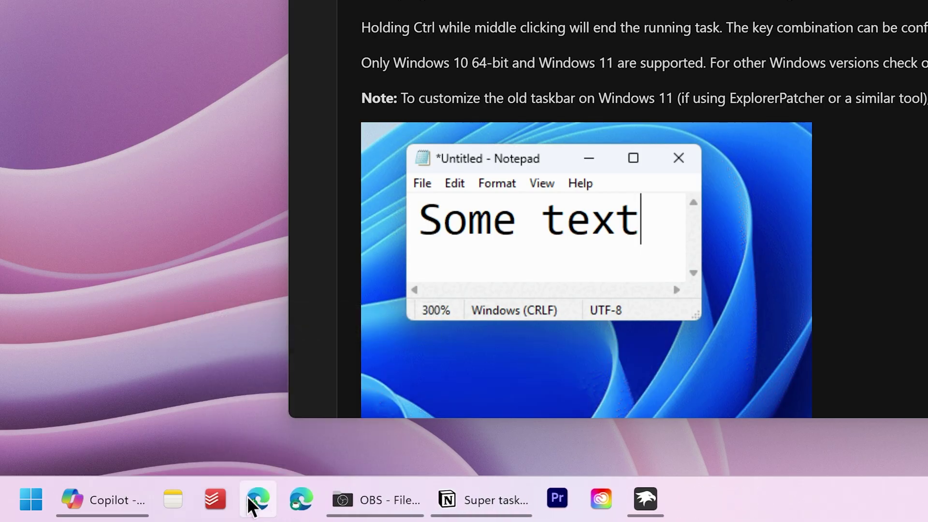
pyautogui.middleClick(120, 508)
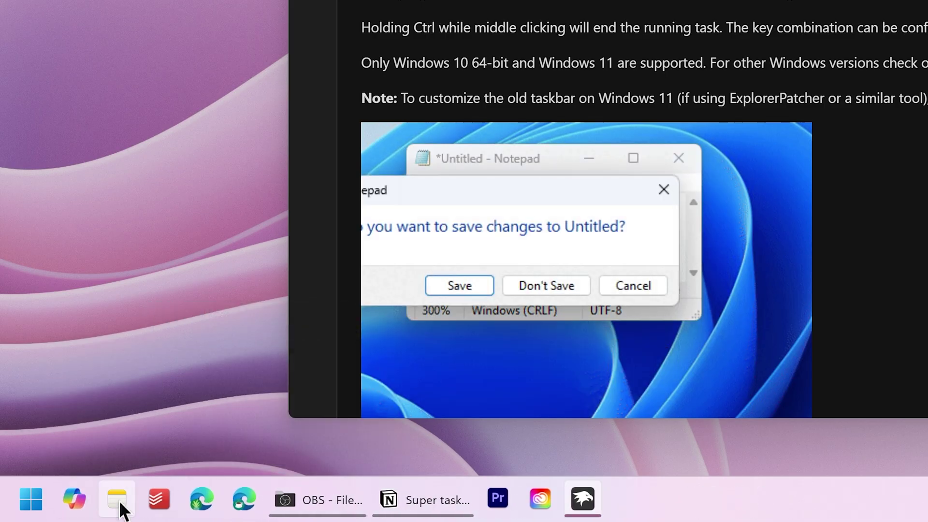
pyautogui.press('super+e')
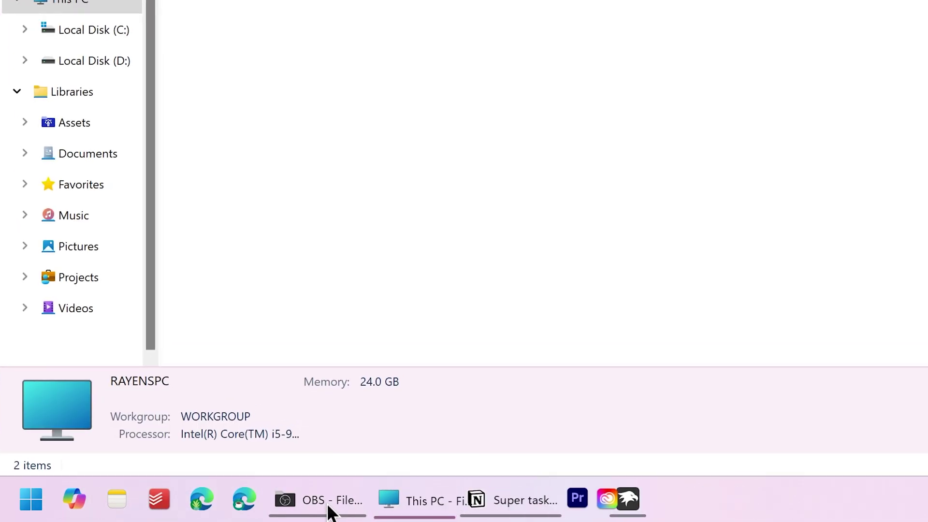
pyautogui.middleClick(396, 499)
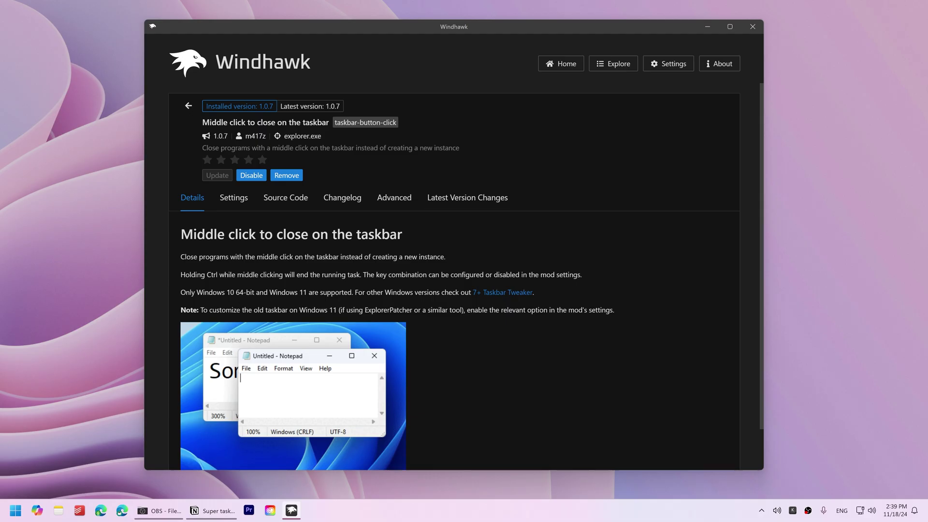
# - Switch the end-task key from Ctrl to Alt, then launch Premiere Pro to test it
pyautogui.click(234, 202)
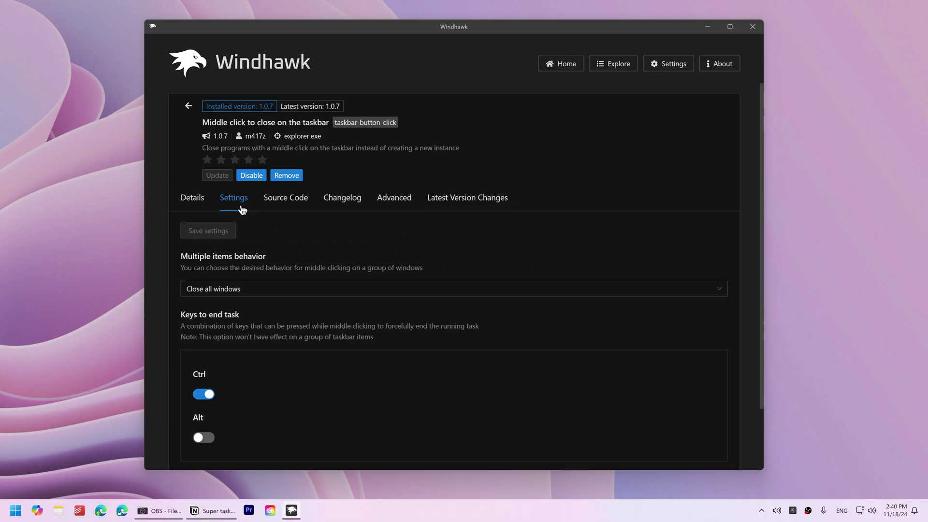
pyautogui.scroll(-1, 242, 209)
pyautogui.click(209, 323)
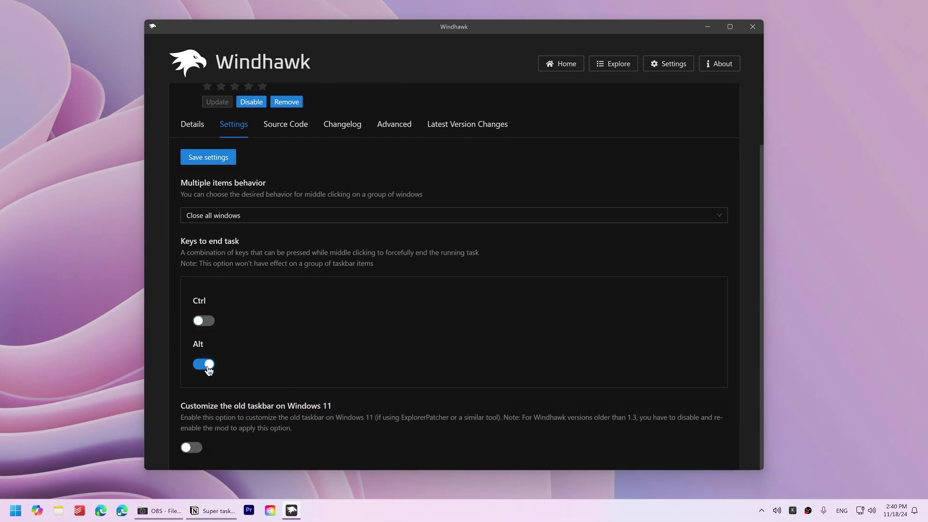
pyautogui.click(291, 509)
pyautogui.click(249, 510)
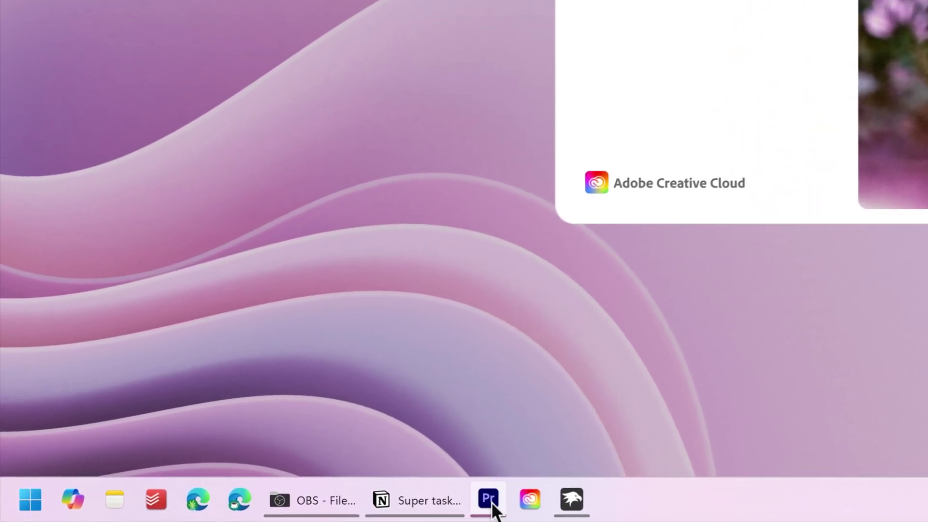
# - Close the Premiere Pro window from its taskbar thumbnail
pyautogui.click(493, 505)
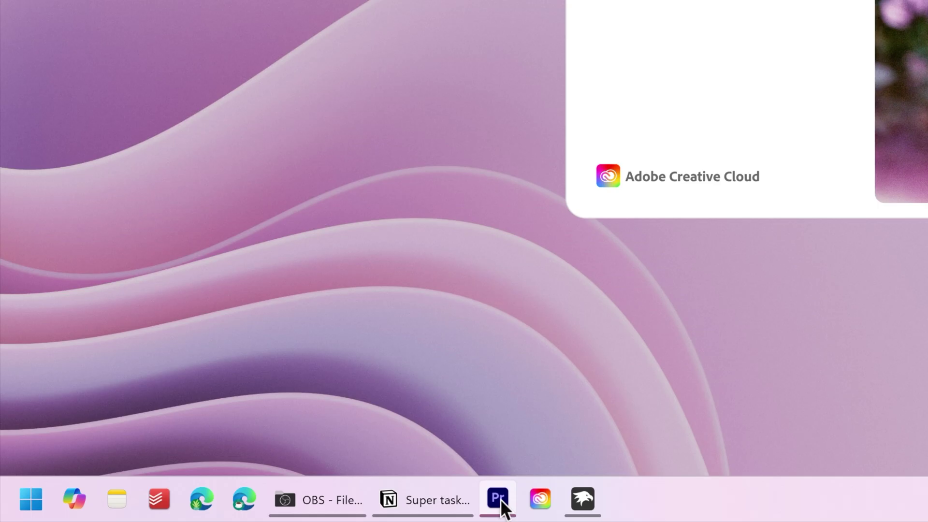
pyautogui.rightClick(499, 504)
pyautogui.click(505, 512)
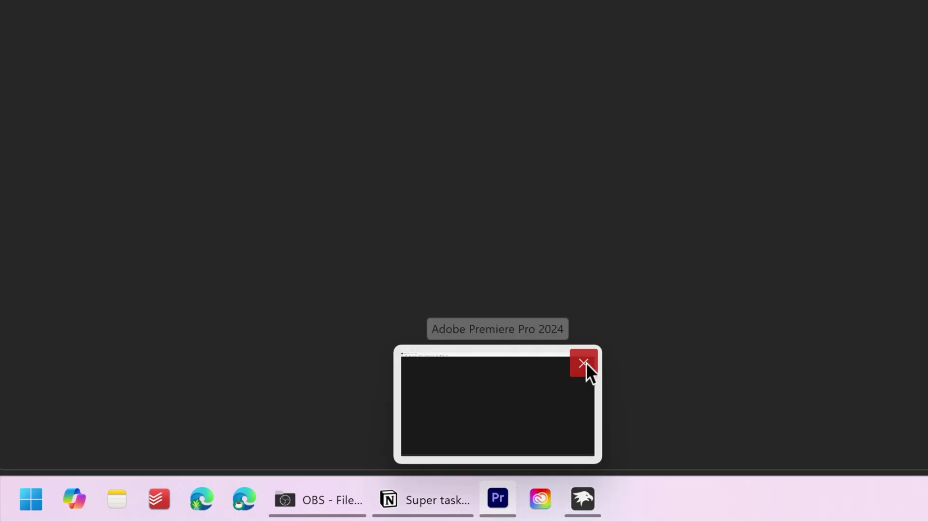
pyautogui.click(586, 362)
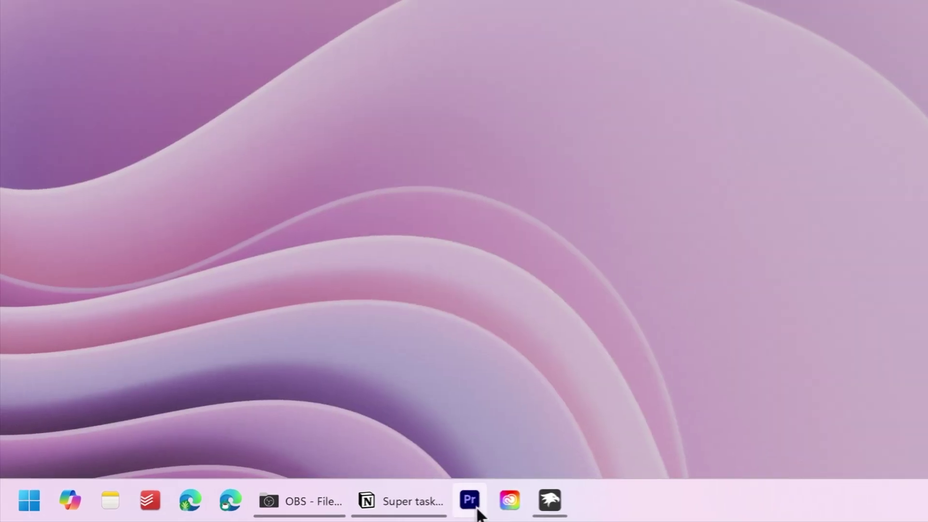
# - End the Adobe Premiere Pro 2024 task in Task Manager
pyautogui.hotkey('ctrl', 'shift', 'Escape')
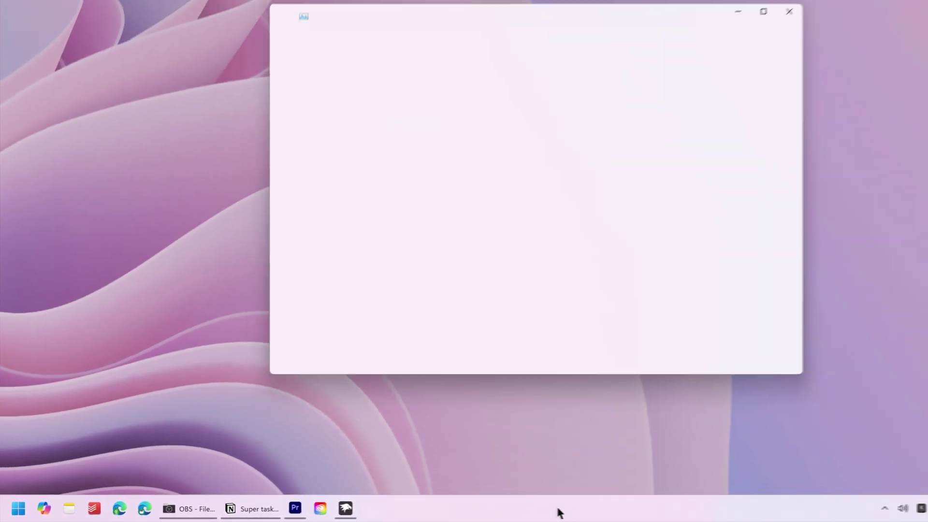
pyautogui.click(373, 105)
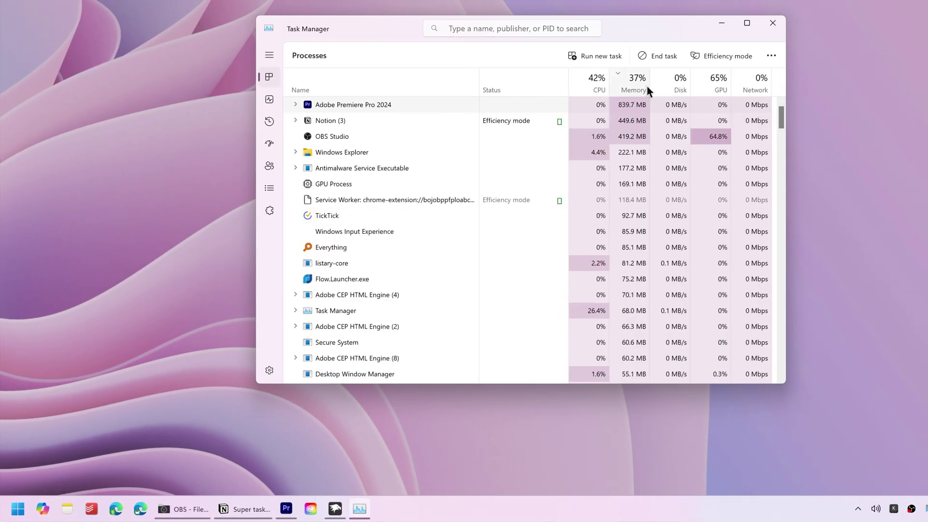
pyautogui.click(673, 58)
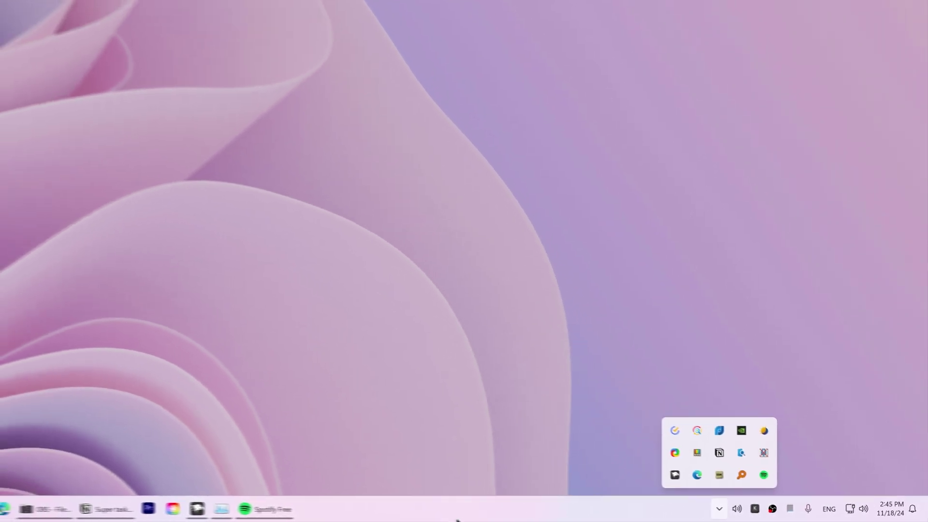
# - Toggle the hidden tray icons and close the File Explorer windows by middle-clicking their buttons
pyautogui.click(354, 512)
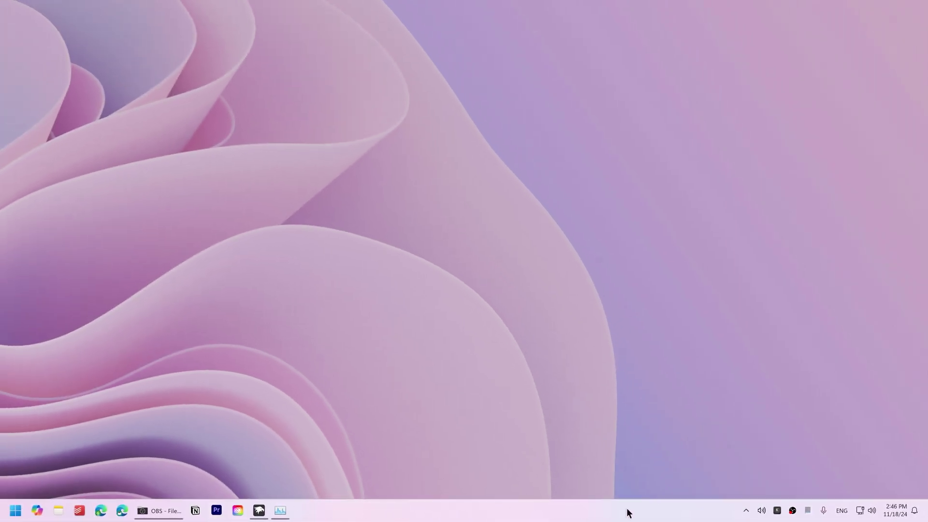
pyautogui.click(743, 511)
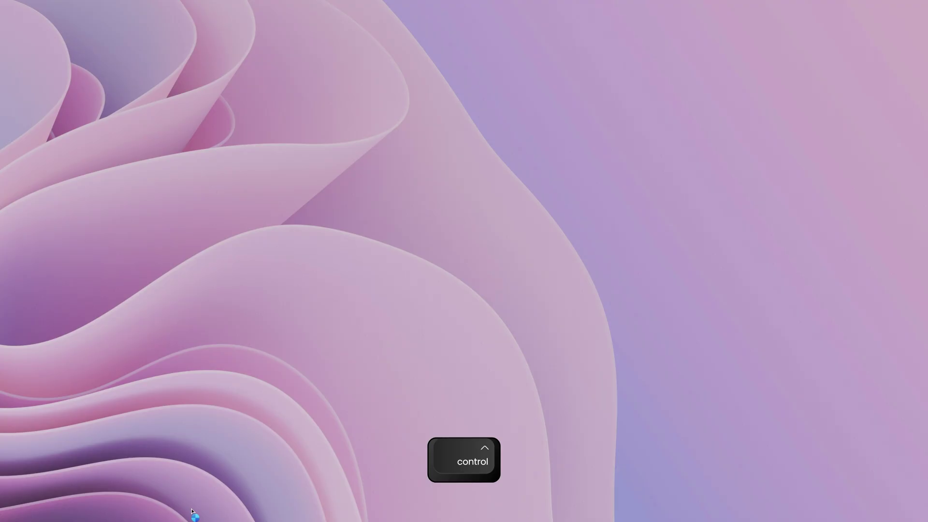
pyautogui.click(152, 515)
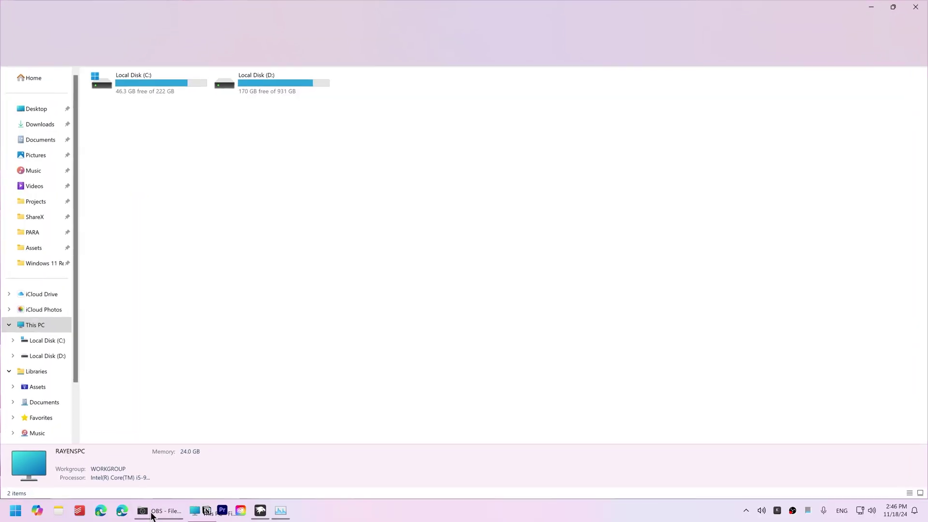
pyautogui.middleClick(200, 511)
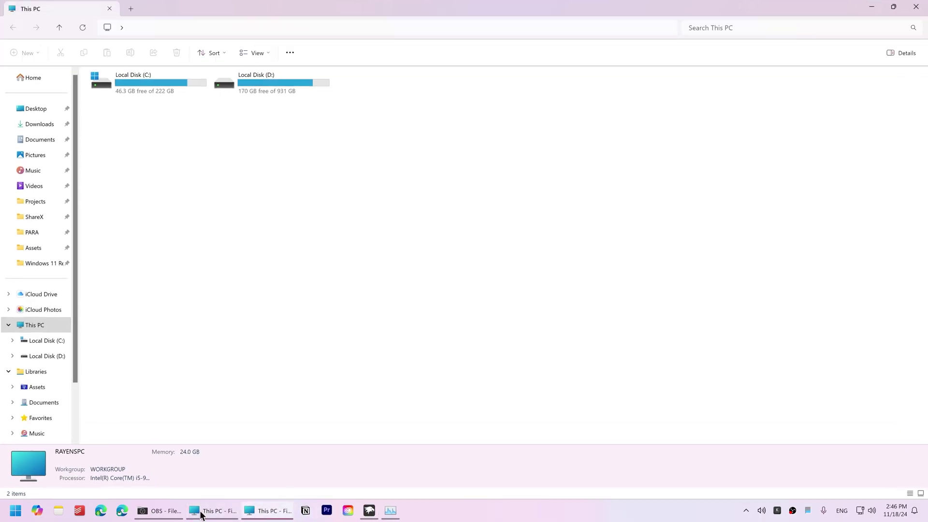
pyautogui.middleClick(205, 513)
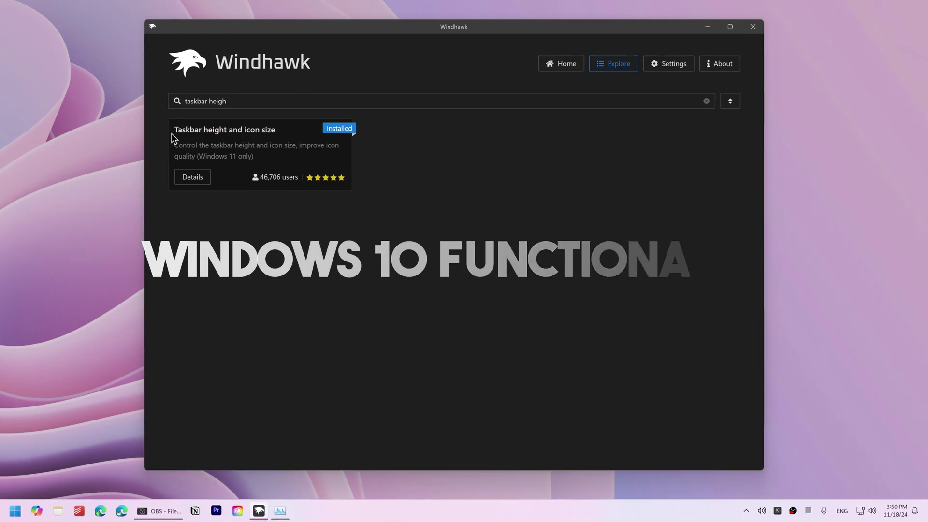
# - Open the Taskbar height and icon size mod's settings and clear the Taskbar height field
pyautogui.moveTo(138, 129); pyautogui.dragTo(249, 127)
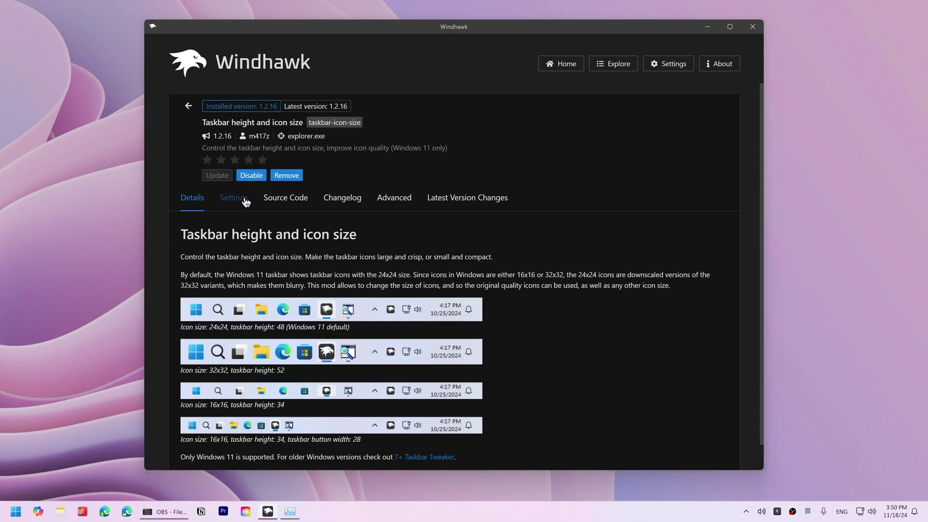
pyautogui.click(245, 202)
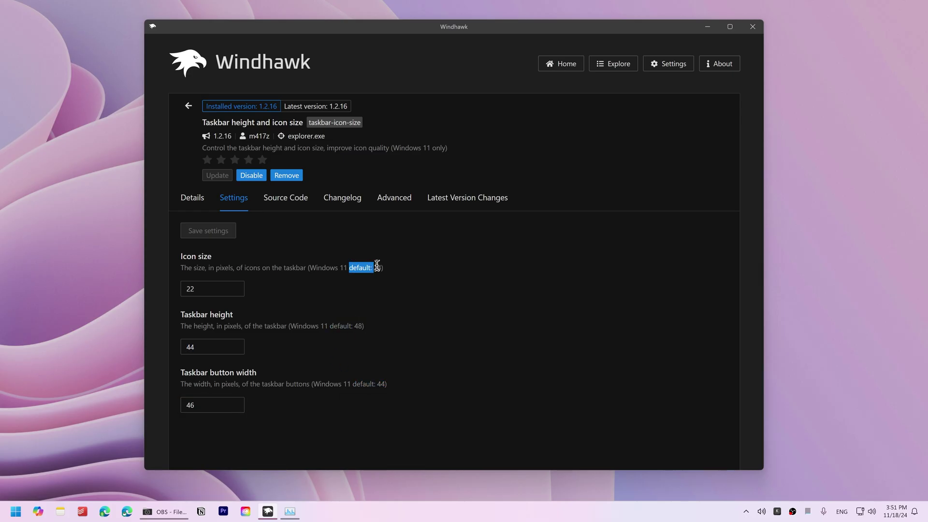
pyautogui.doubleClick(195, 347)
pyautogui.press('BackSpace')
pyautogui.write('6')
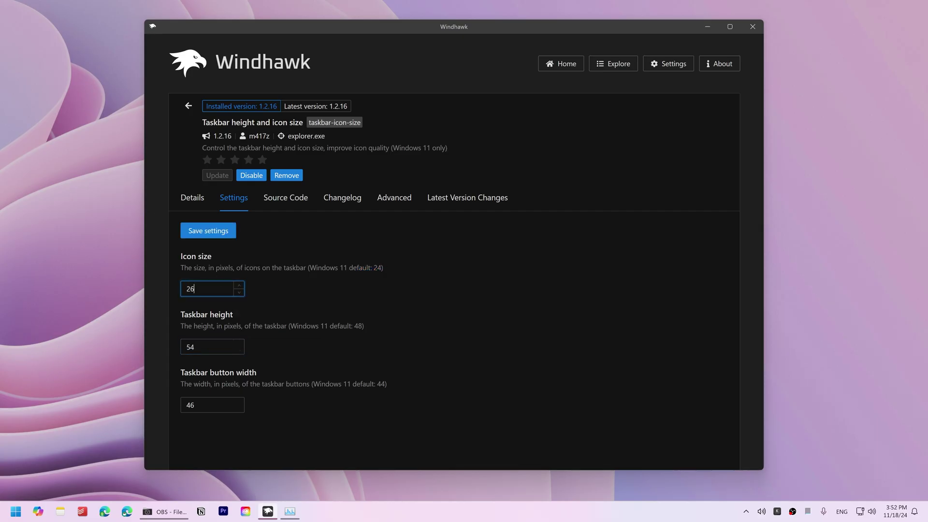
# - Save icon size 26 and taskbar height 54, then locate Vertical Taskbar for Windows 11
pyautogui.click(208, 231)
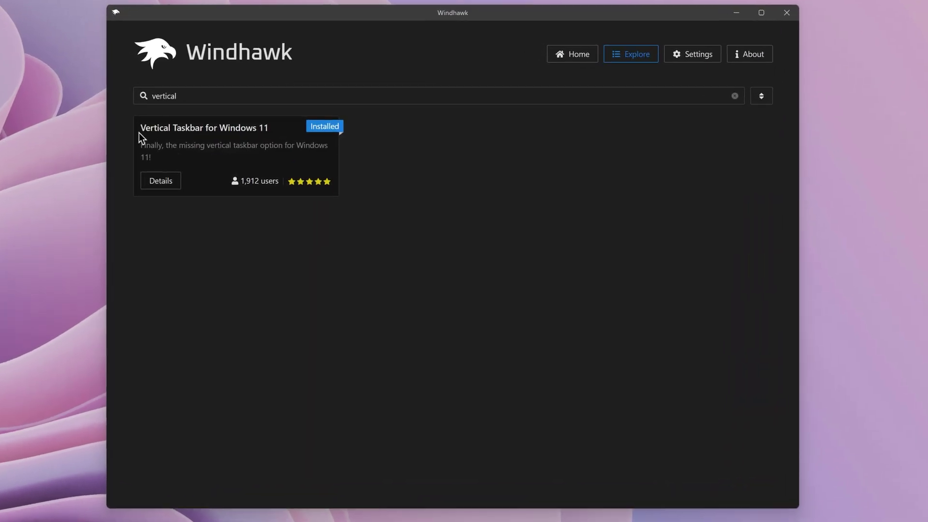
pyautogui.moveTo(135, 132); pyautogui.dragTo(202, 134)
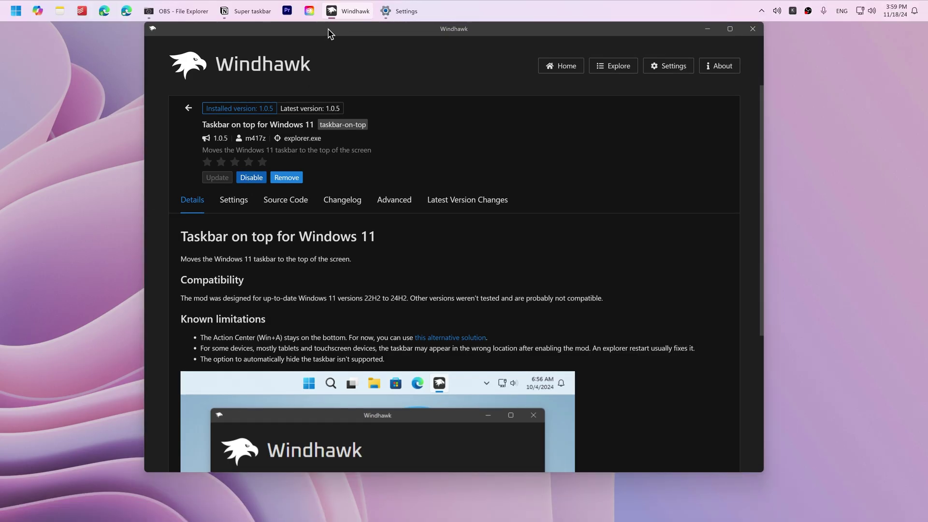
# - Nudge the Windhawk window down and check the quick settings, calendar and hidden tray icons
pyautogui.moveTo(328, 28); pyautogui.dragTo(328, 35)
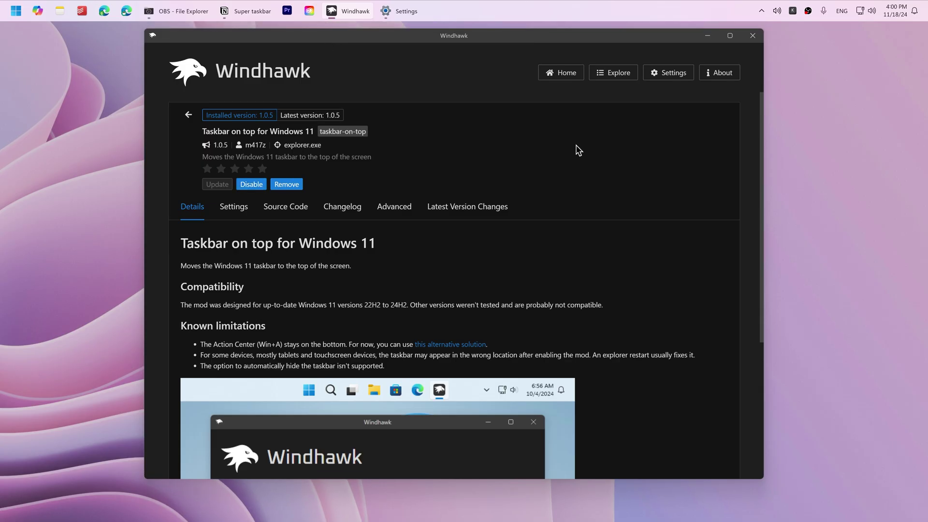
pyautogui.click(870, 12)
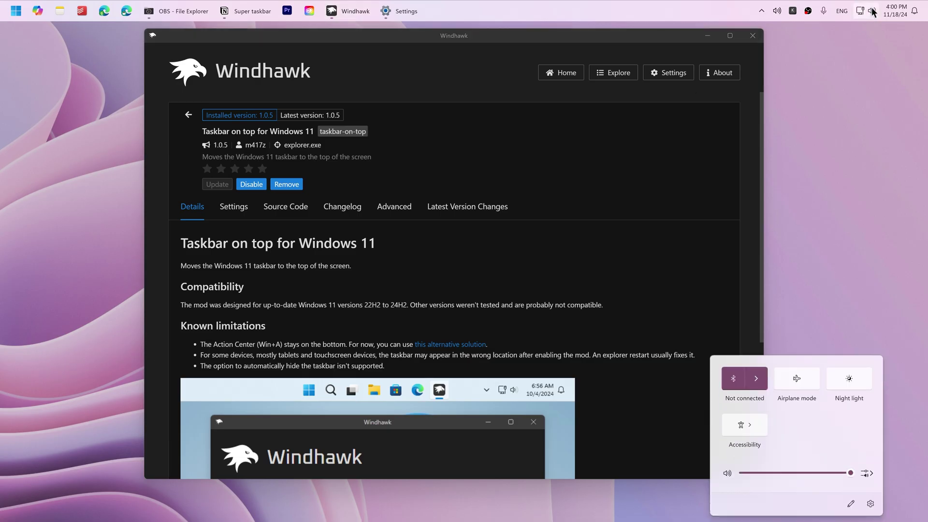
pyautogui.click(872, 12)
pyautogui.click(864, 11)
pyautogui.click(832, 17)
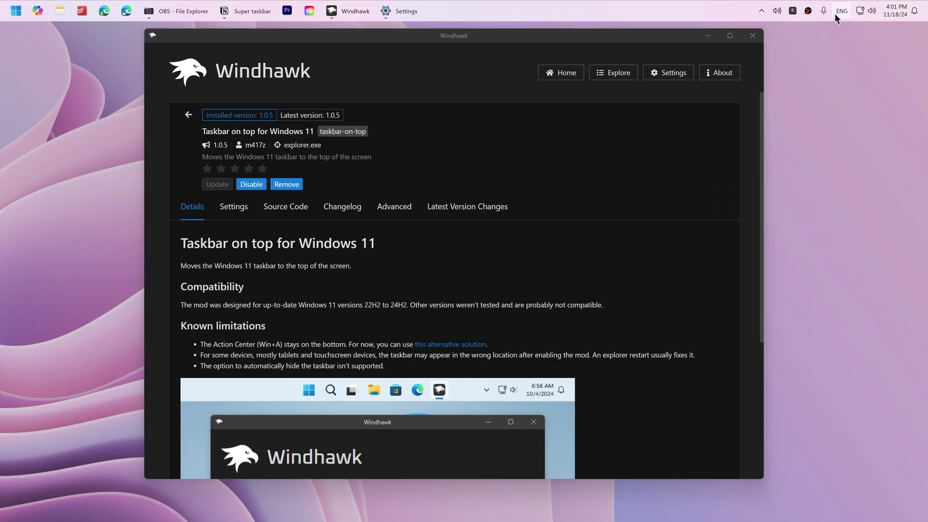
pyautogui.click(763, 13)
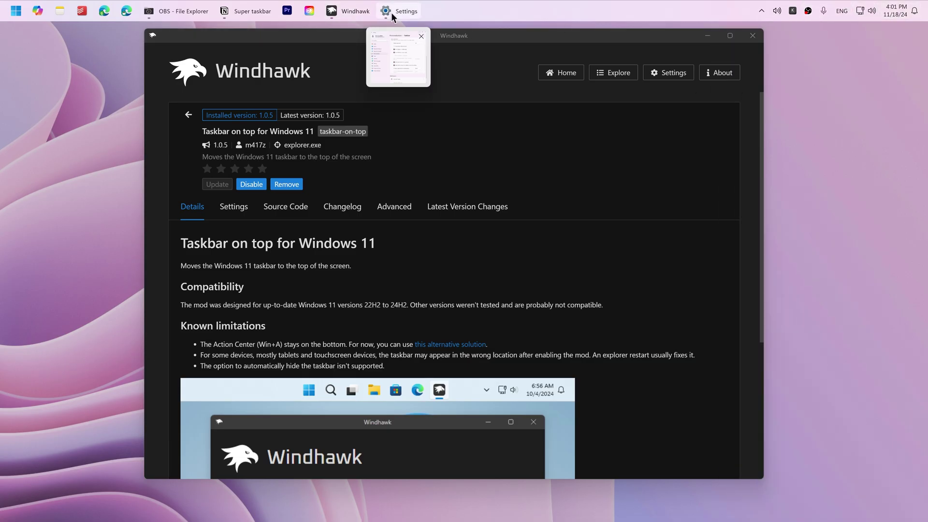
# - Set the Taskbar on top mod's Taskbar location to Bottom
pyautogui.click(18, 11)
pyautogui.click(221, 207)
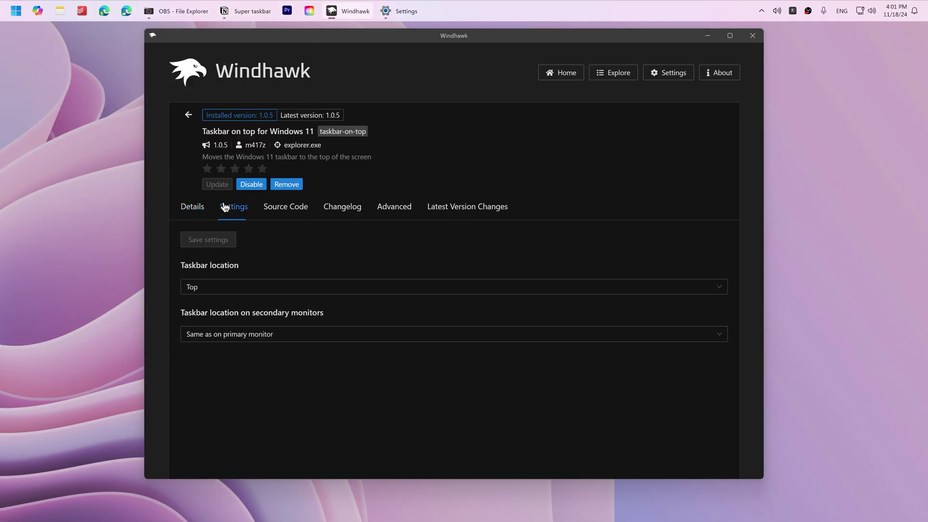
pyautogui.click(221, 287)
pyautogui.click(220, 318)
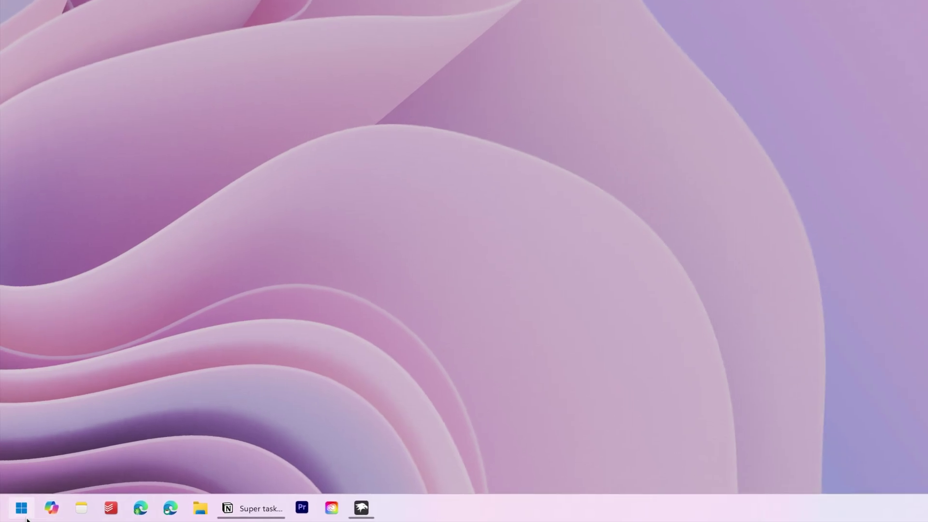
# - Open Start and show the All apps list beside the pinned apps
pyautogui.click(26, 518)
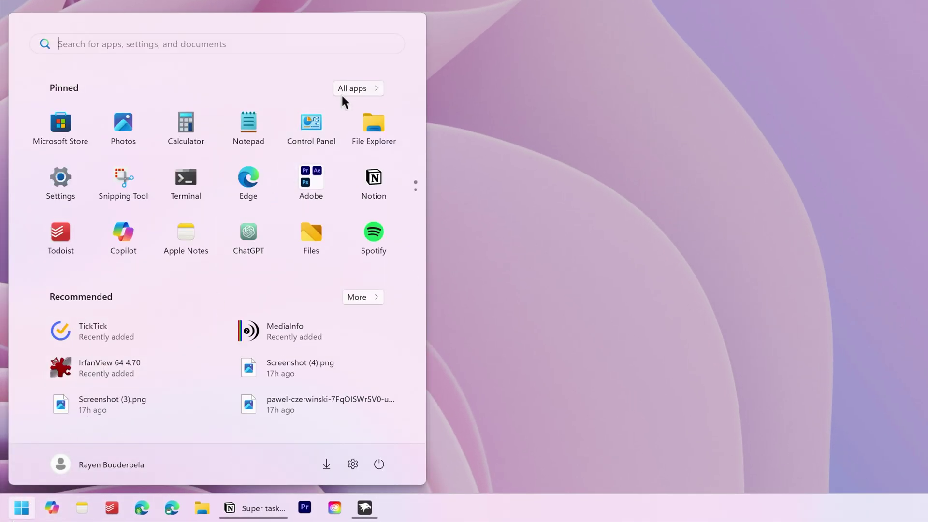
pyautogui.click(342, 91)
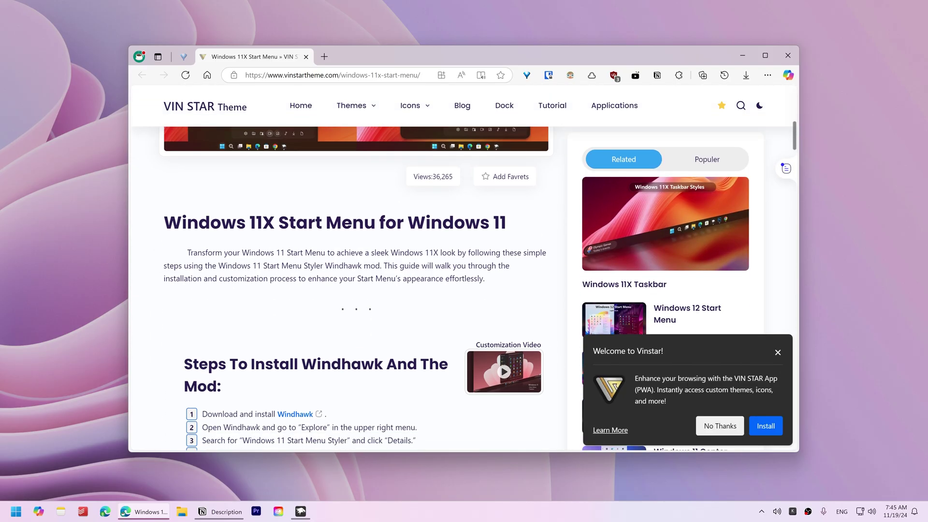
pyautogui.scroll(-2, 355, 290)
pyautogui.scroll(-2, 355, 290)
pyautogui.scroll(-2, 356, 290)
pyautogui.scroll(-2, 355, 290)
pyautogui.scroll(-3, 182, 294)
pyautogui.scroll(-1, 471, 297)
pyautogui.scroll(-2, 530, 255)
pyautogui.scroll(1, 512, 185)
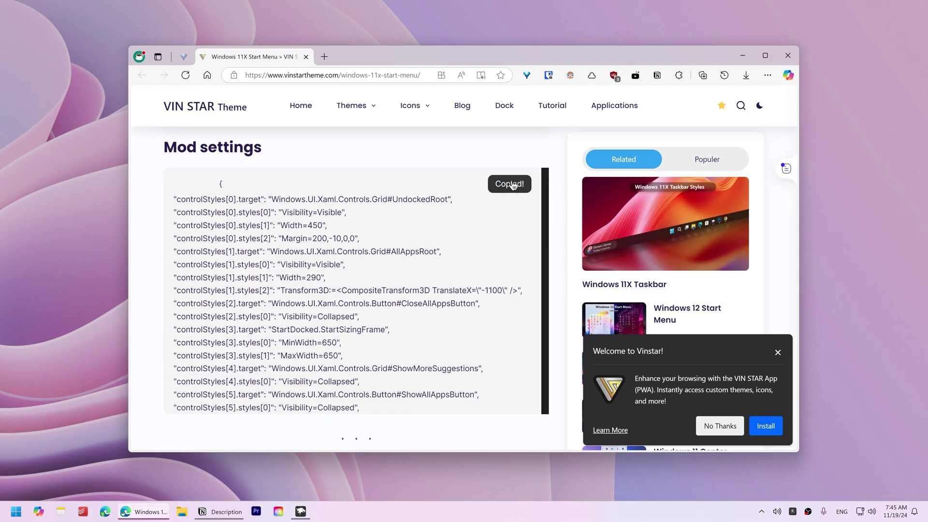
# - Replace the Start Menu Styler's Advanced mod settings with the pasted code and save
pyautogui.click(300, 511)
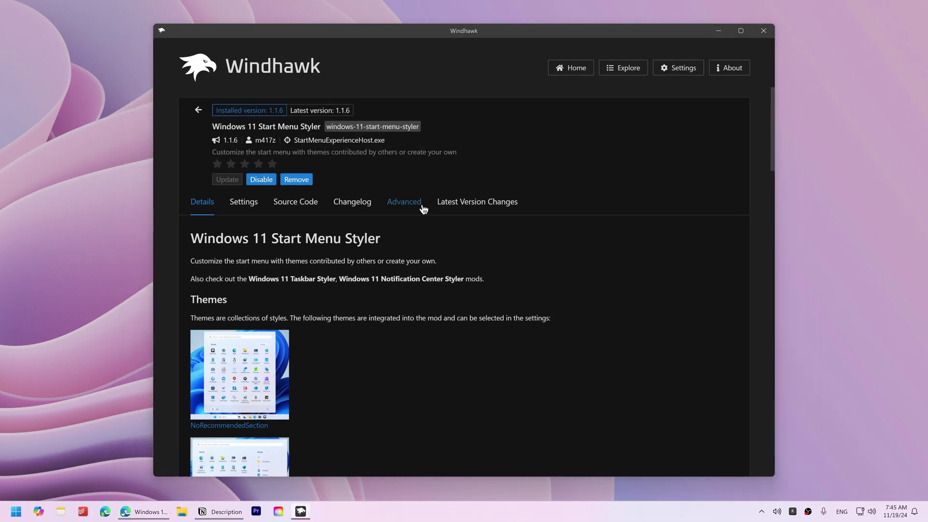
pyautogui.click(404, 202)
pyautogui.click(405, 347)
pyautogui.hotkey('ctrl', 'a')
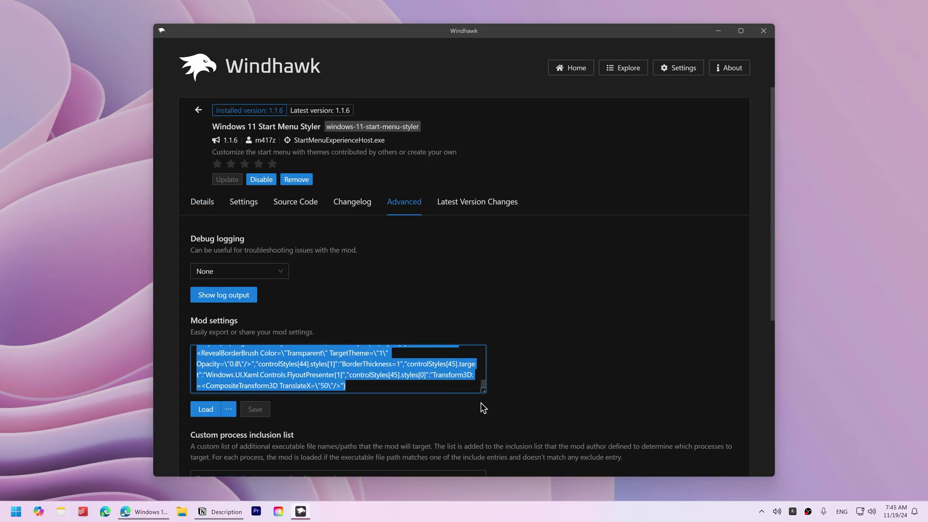
pyautogui.press('Delete')
pyautogui.hotkey('ctrl', 'v')
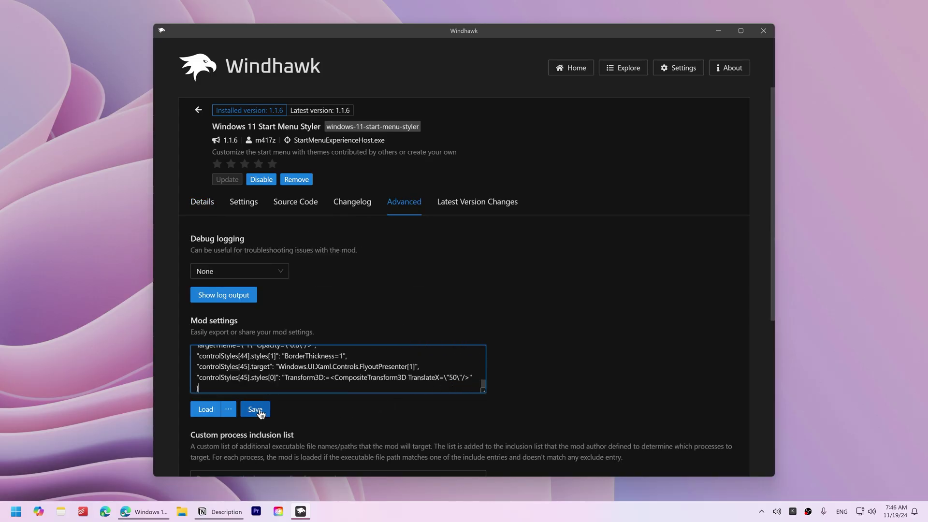
pyautogui.click(260, 414)
# - Preview the restyled Start menu and inspect the imported CornerRadius and control style values
pyautogui.click(20, 509)
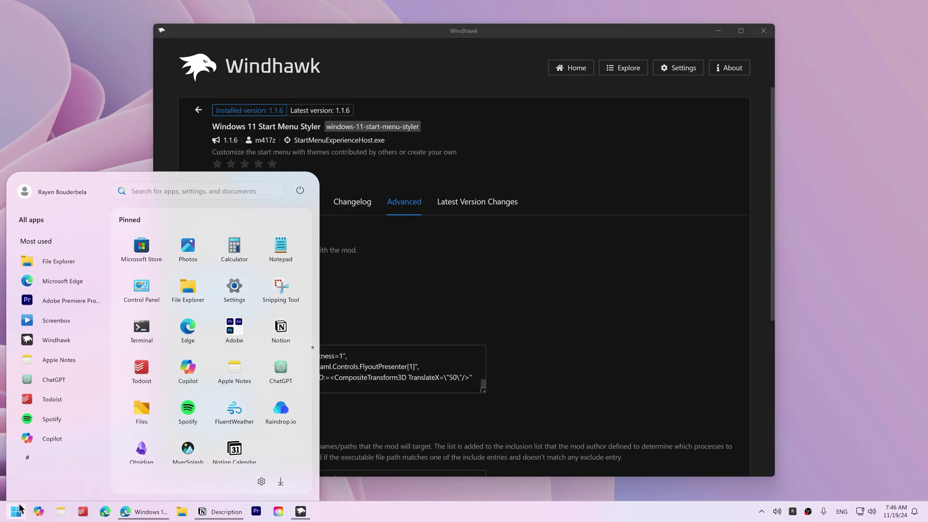
pyautogui.click(20, 509)
pyautogui.click(254, 204)
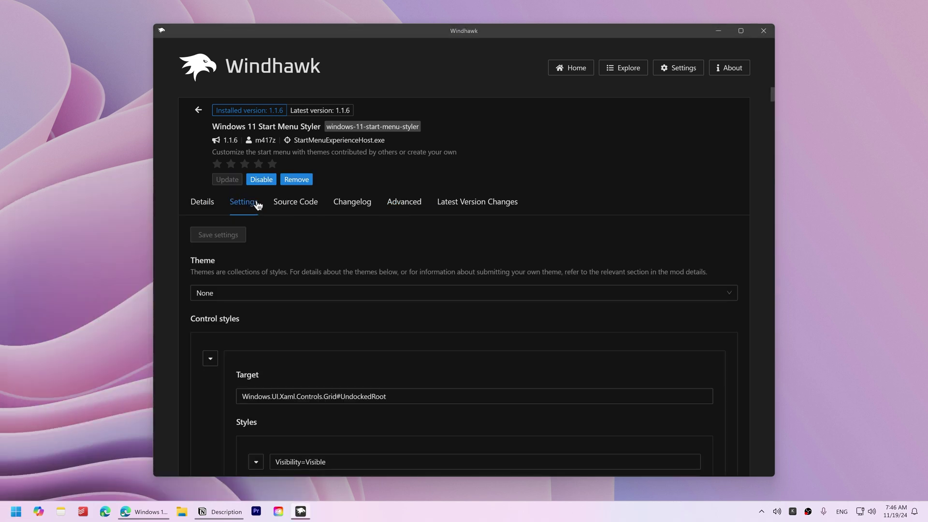
pyautogui.scroll(-5, 327, 322)
pyautogui.scroll(-5, 336, 266)
pyautogui.click(335, 266)
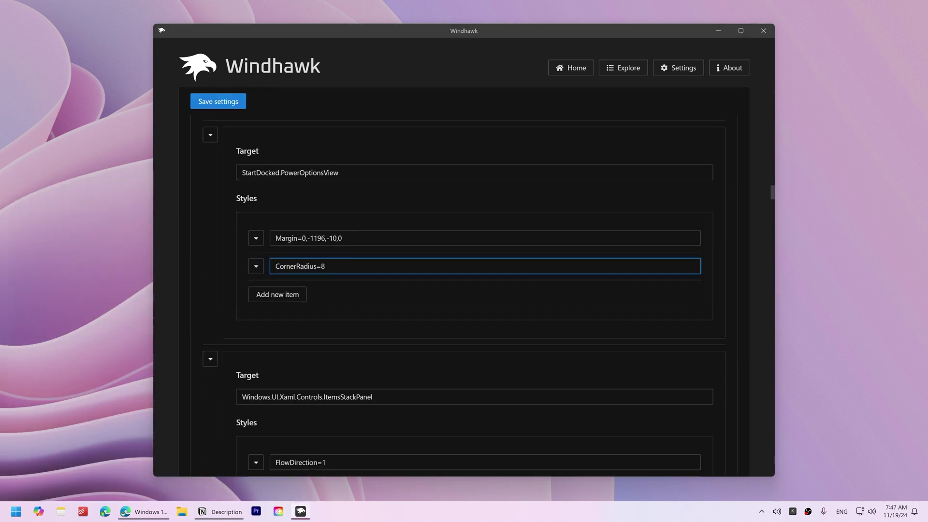
pyautogui.scroll(-5, 335, 263)
pyautogui.scroll(-5, 335, 263)
pyautogui.scroll(-5, 337, 307)
pyautogui.scroll(-5, 353, 253)
pyautogui.scroll(-5, 353, 253)
pyautogui.click(331, 216)
pyautogui.click(15, 512)
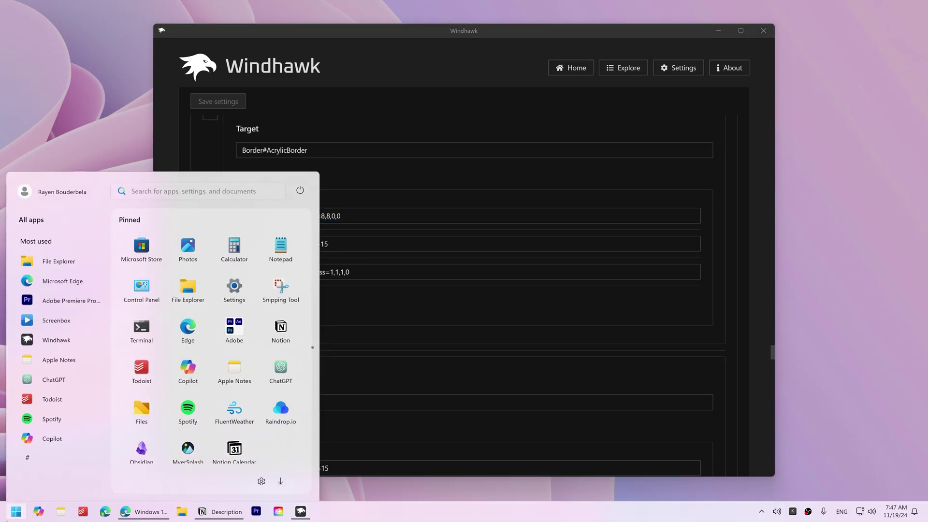
pyautogui.moveTo(197, 349); pyautogui.dragTo(480, 410)
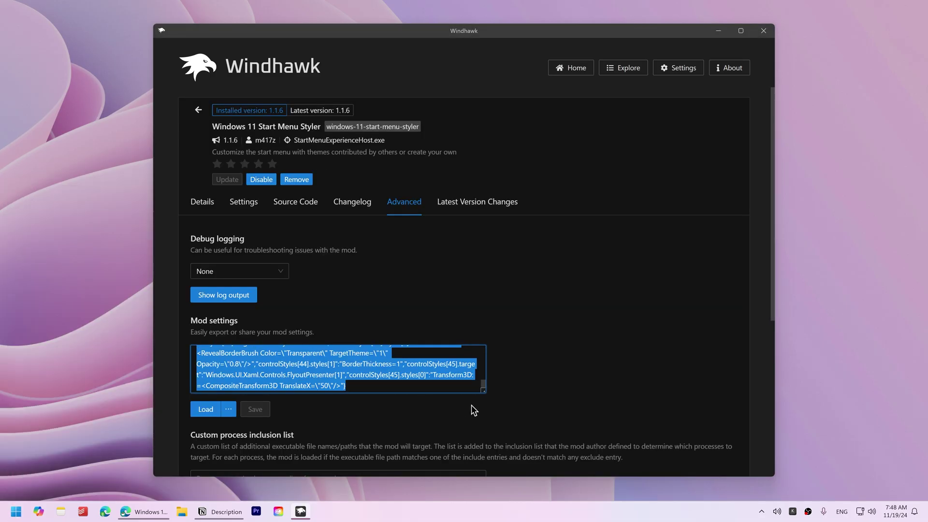
pyautogui.click(472, 410)
pyautogui.click(10, 515)
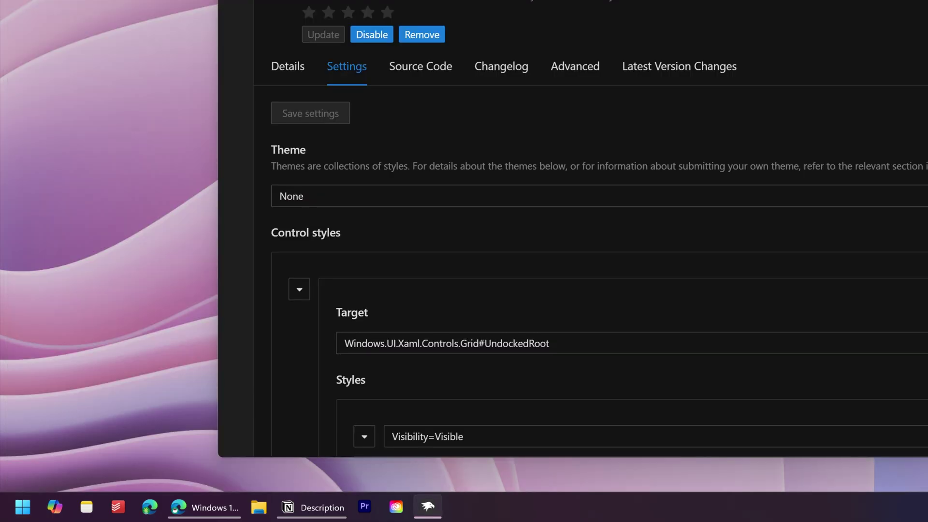
# - Apply the Windows11_Metro10 Start menu theme and preview it
pyautogui.click(321, 196)
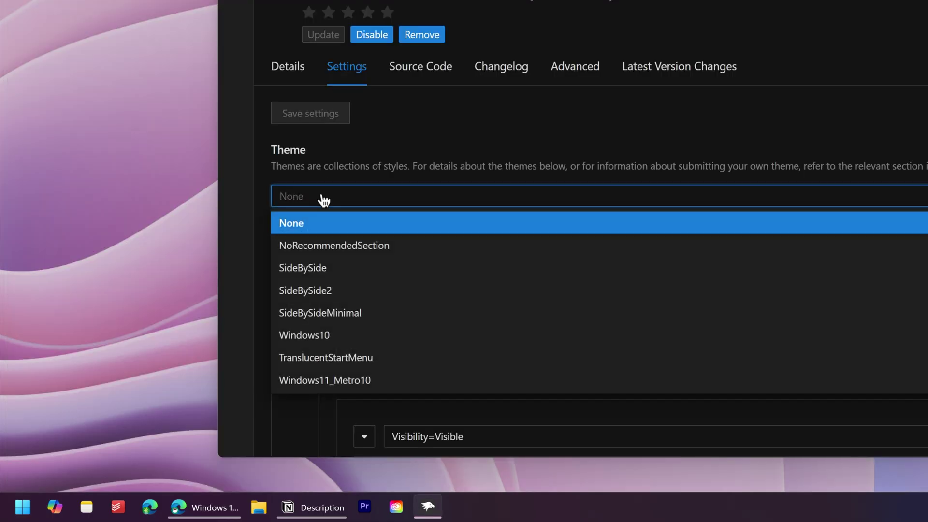
pyautogui.click(354, 381)
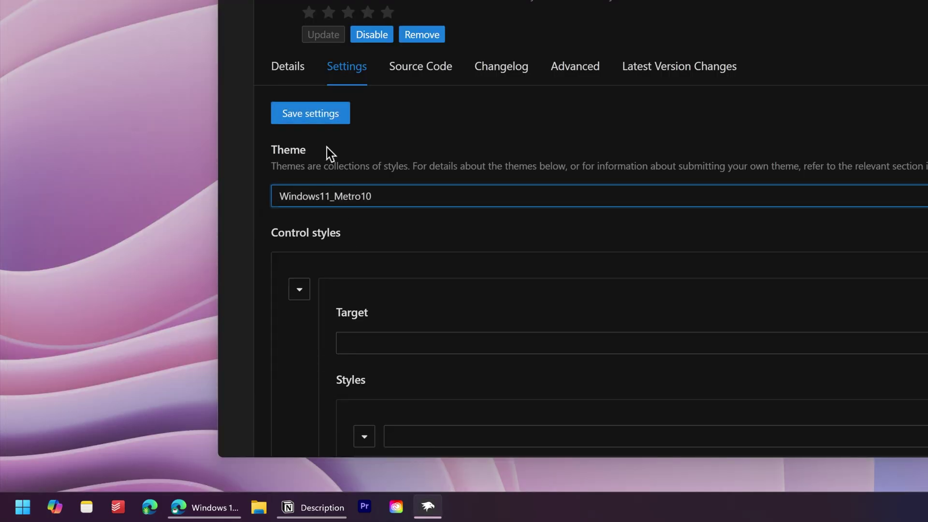
pyautogui.click(324, 118)
pyautogui.click(20, 495)
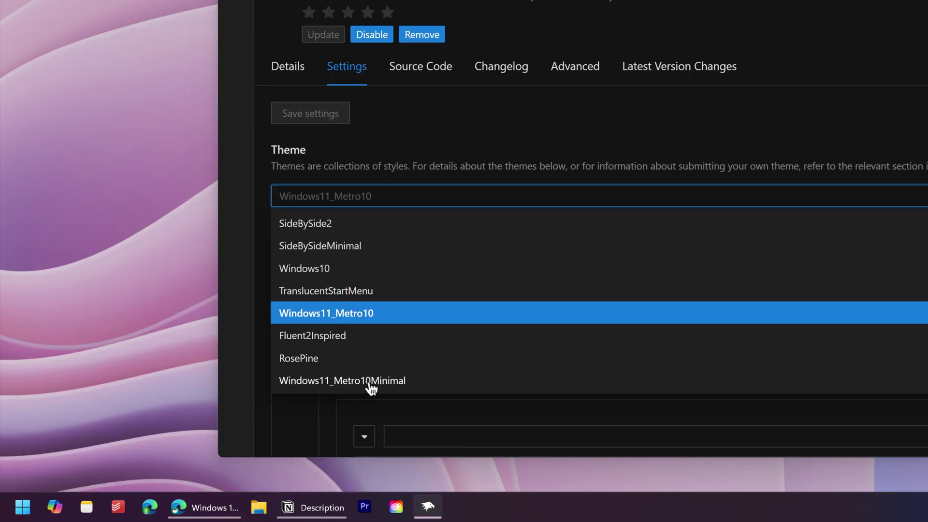
# - Switch to the Windows11_Metro10Minimal theme, save, and preview the Start menu
pyautogui.click(371, 383)
pyautogui.click(327, 120)
pyautogui.click(16, 516)
pyautogui.click(36, 514)
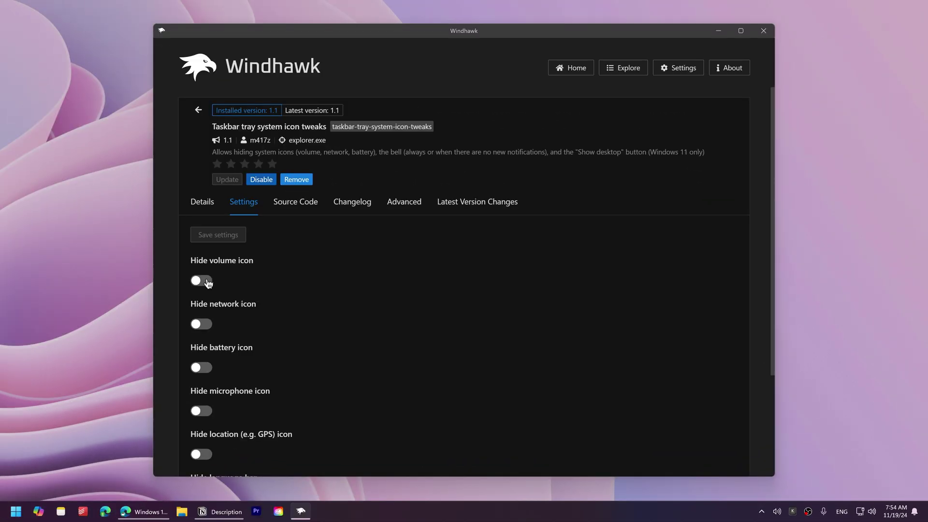
# - Hide the volume tray icon, save, and choose when the bell icon gets hidden
pyautogui.click(208, 283)
pyautogui.scroll(-2, 208, 283)
pyautogui.scroll(-1, 206, 287)
pyautogui.click(226, 106)
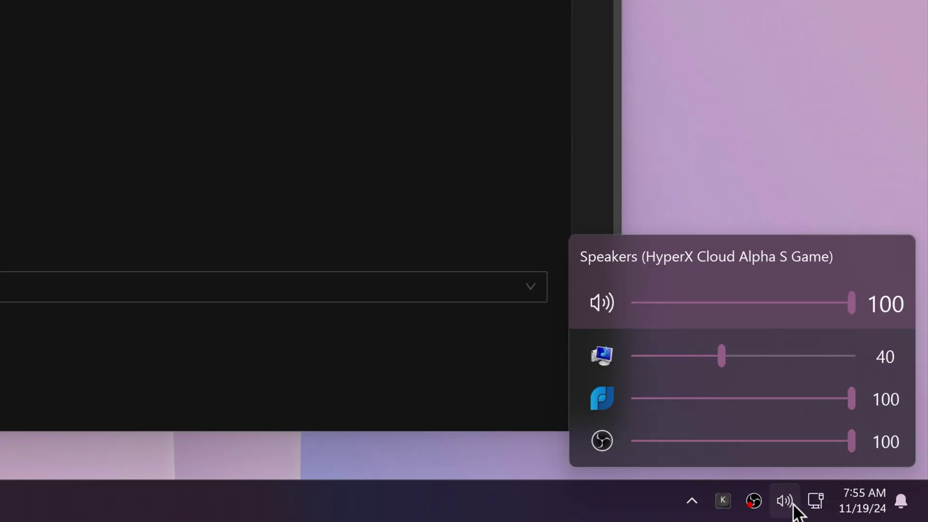
pyautogui.click(114, 331)
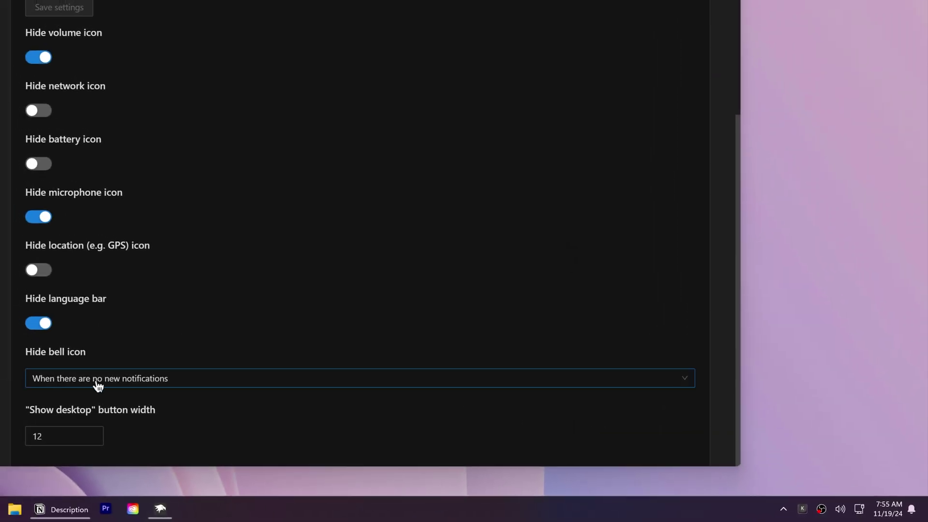
pyautogui.click(99, 386)
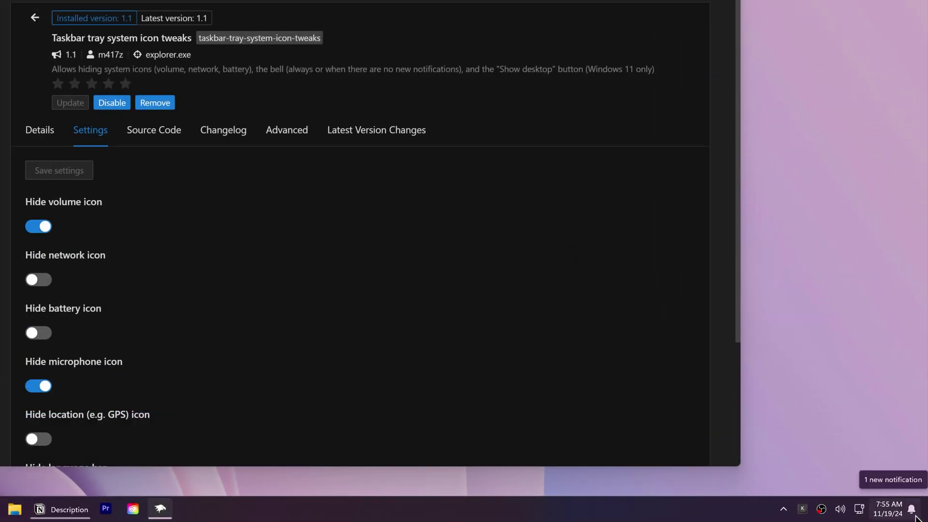
pyautogui.click(912, 510)
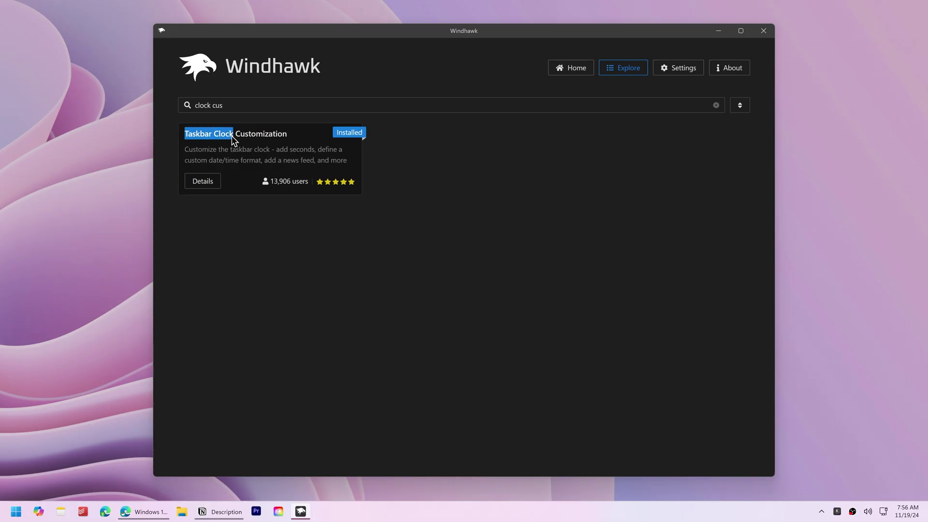
pyautogui.moveTo(233, 140); pyautogui.dragTo(291, 141)
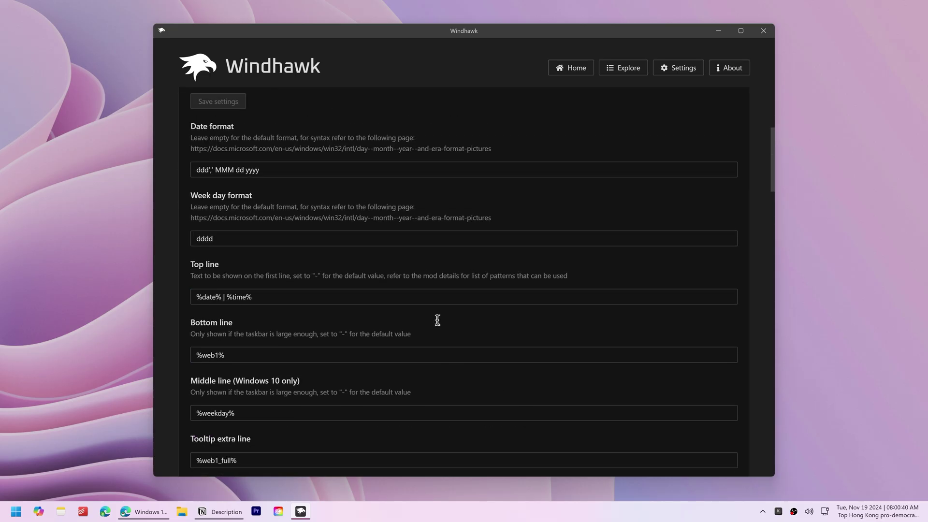
pyautogui.scroll(-3, 437, 320)
pyautogui.scroll(-4, 438, 320)
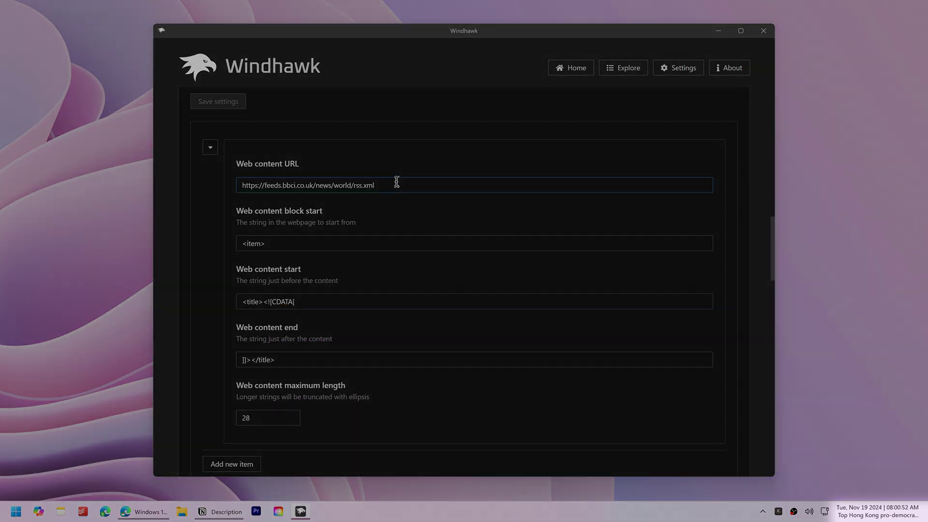
# - Clear the clock's web content URL, block start, content start and content end fields
pyautogui.click(396, 188)
pyautogui.hotkey('ctrl', 'a')
pyautogui.press('BackSpace')
pyautogui.press('Tab')
pyautogui.press('BackSpace')
pyautogui.press('Tab')
pyautogui.press('BackSpace')
pyautogui.press('Tab')
pyautogui.press('BackSpace')
pyautogui.press('Tab')
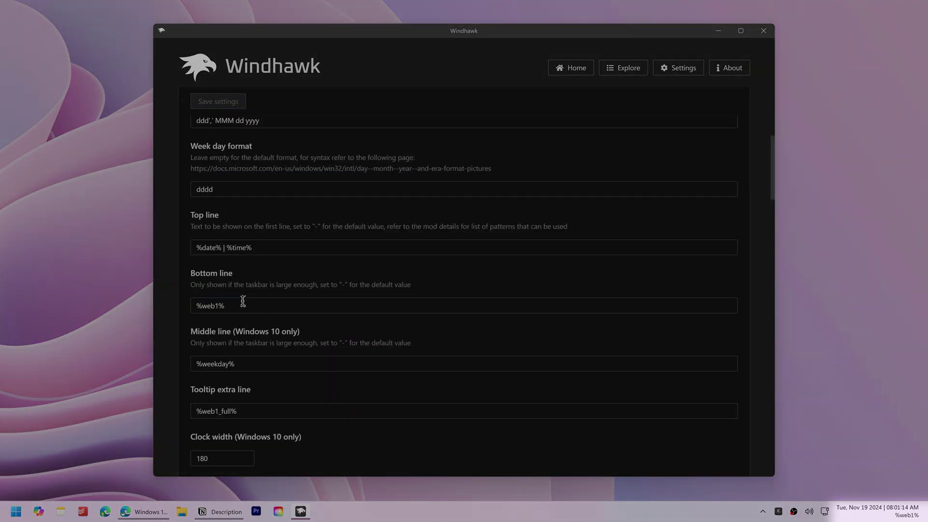
pyautogui.moveTo(244, 300); pyautogui.dragTo(183, 311)
pyautogui.press('BackSpace')
pyautogui.scroll(-2, 251, 321)
# - Save the emptied bottom line and -17 text spacing, then set the font weight
pyautogui.click(229, 105)
pyautogui.scroll(-2, 229, 107)
pyautogui.scroll(-1, 224, 190)
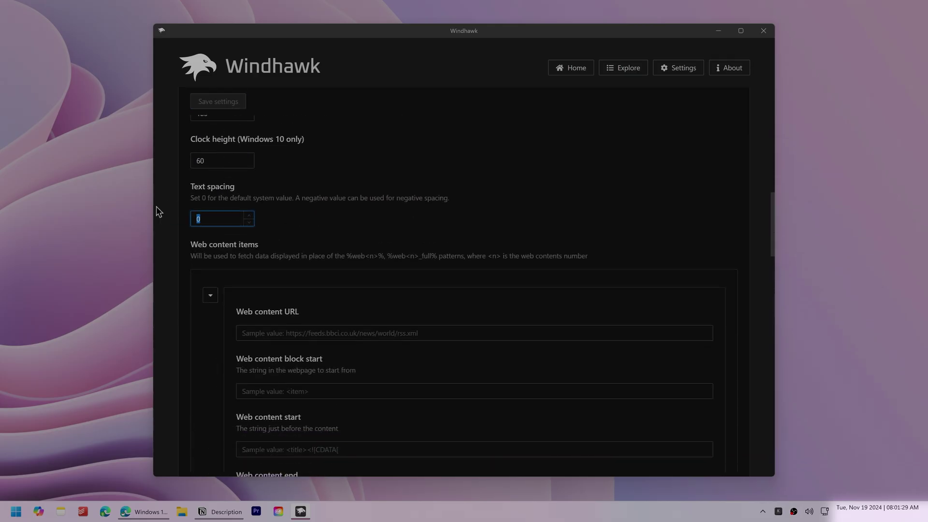
pyautogui.write('17')
pyautogui.click(219, 105)
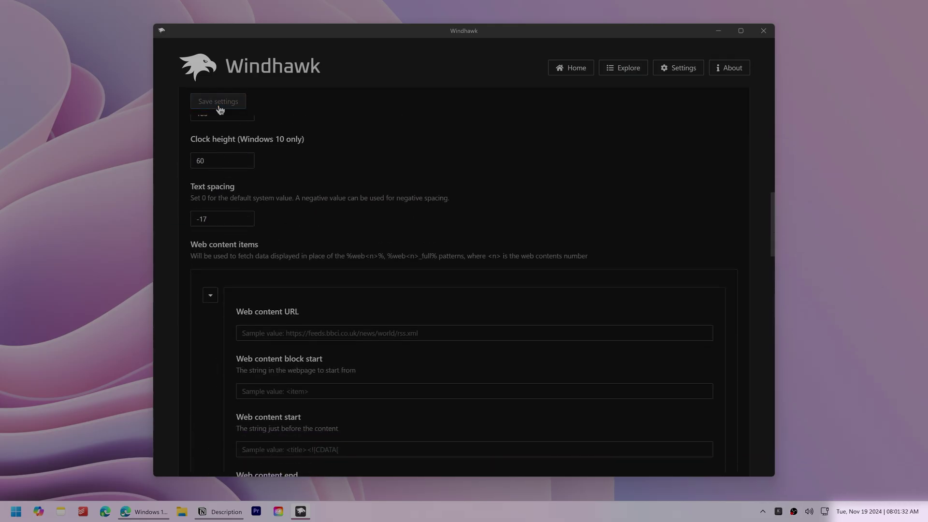
pyautogui.scroll(-2, 219, 108)
pyautogui.scroll(-8, 218, 109)
pyautogui.scroll(-2, 214, 107)
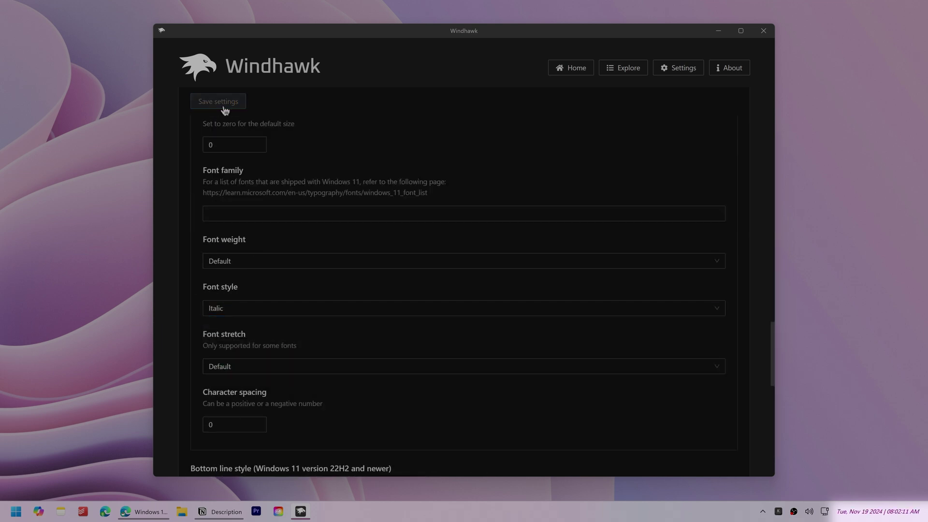
pyautogui.click(253, 360)
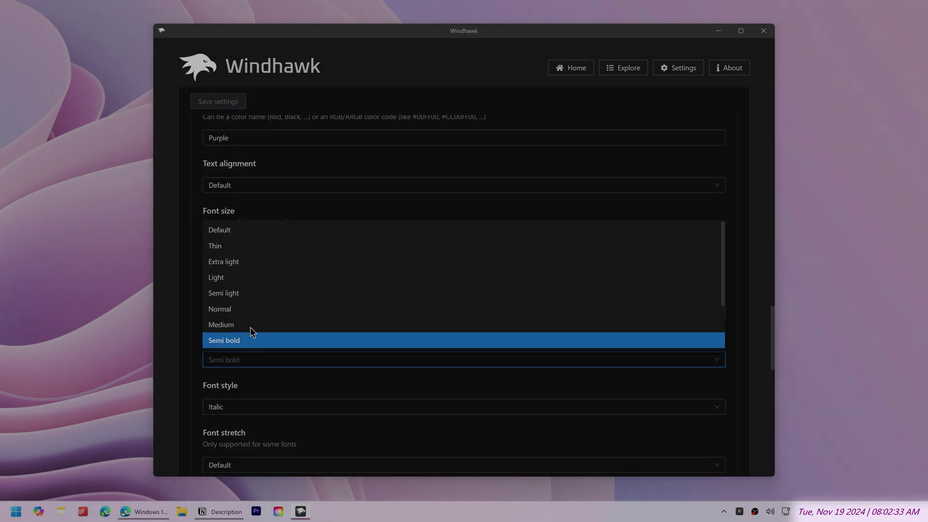